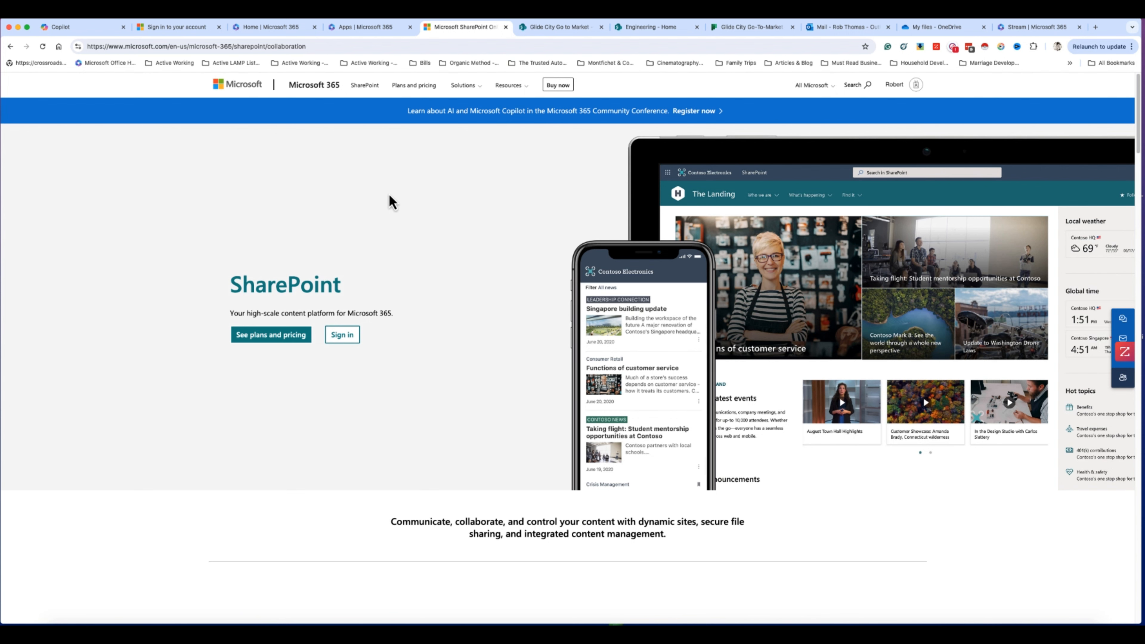
Look over the Microsoft 365 sign-in and home pages and the app launcher, then open SharePoint from the Apps page.
{"action": "left_click", "coordinate": [170, 28]}
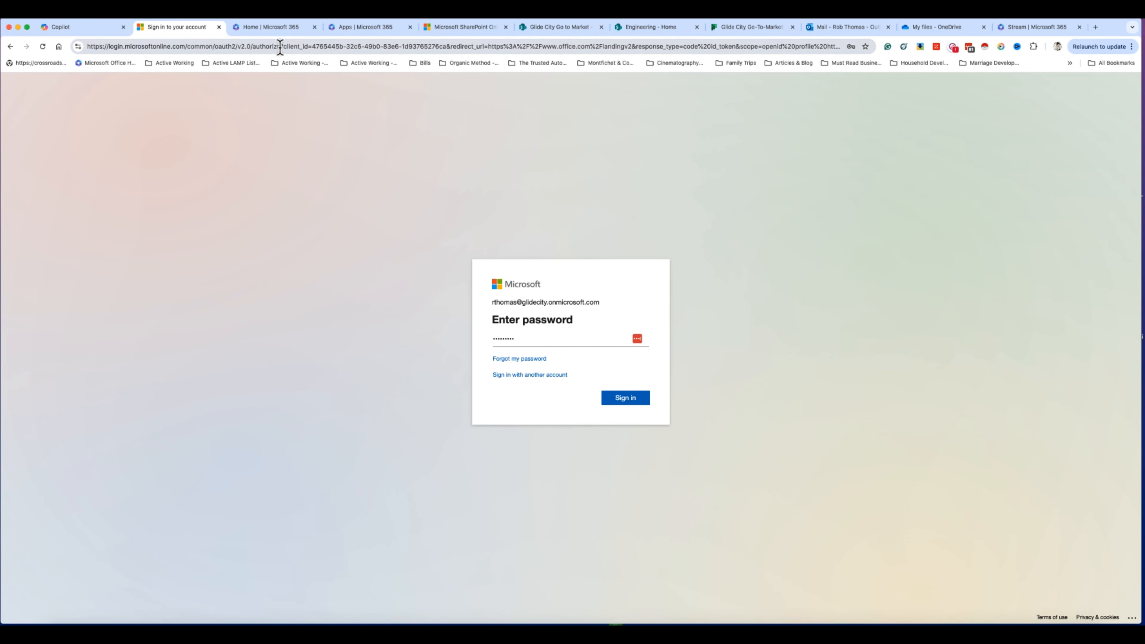
{"action": "left_click", "coordinate": [281, 32]}
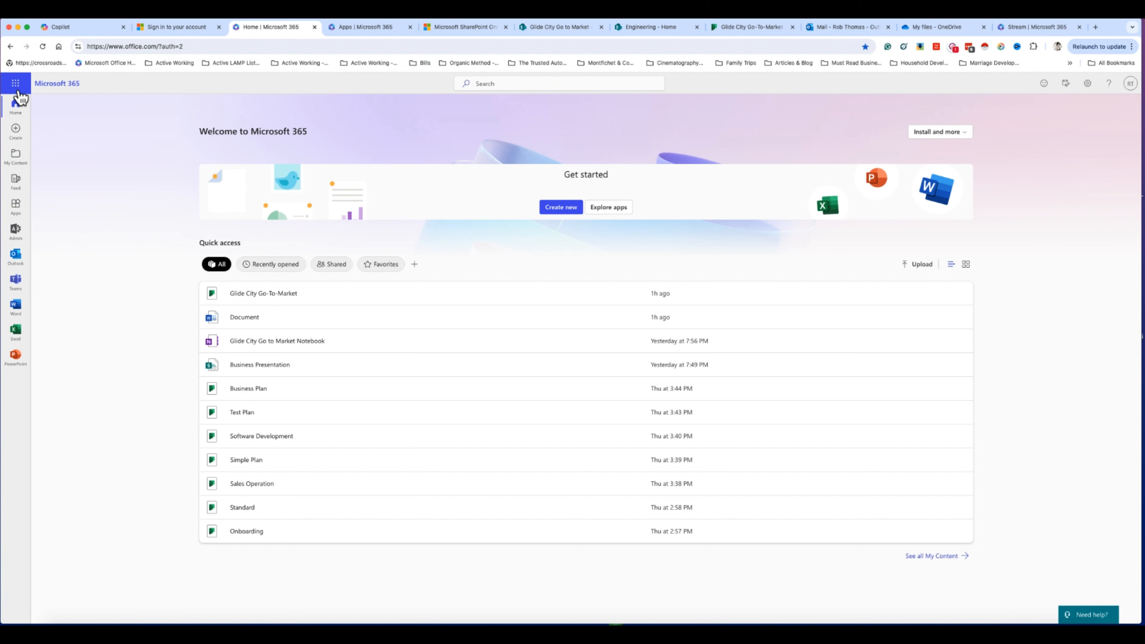
{"action": "left_click", "coordinate": [17, 90]}
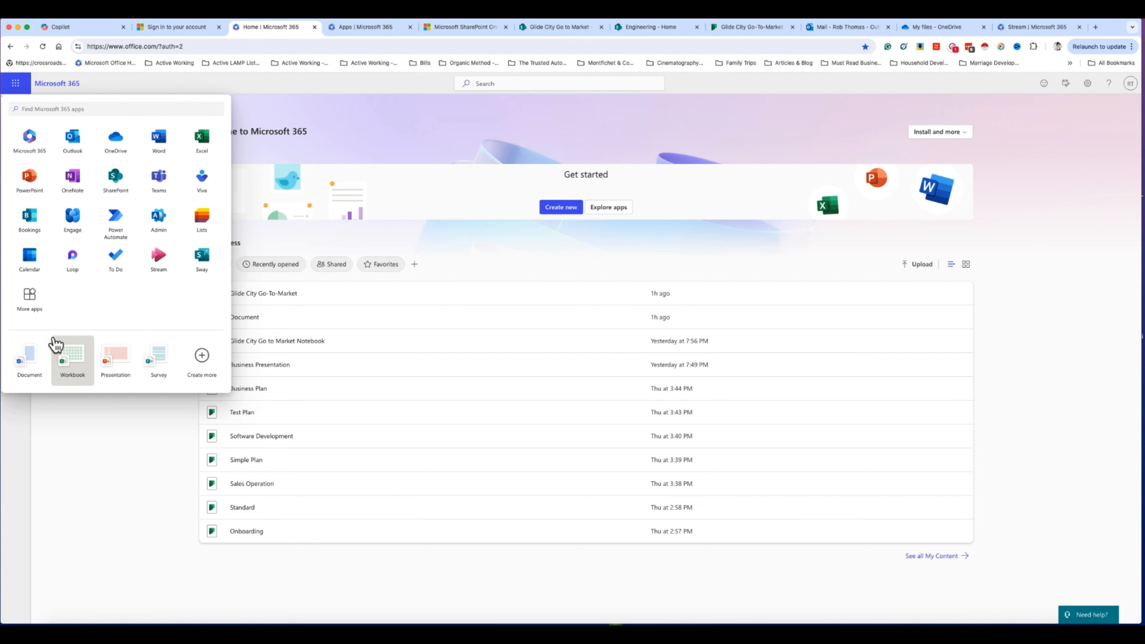
{"action": "left_click", "coordinate": [401, 118]}
{"action": "left_click", "coordinate": [382, 28]}
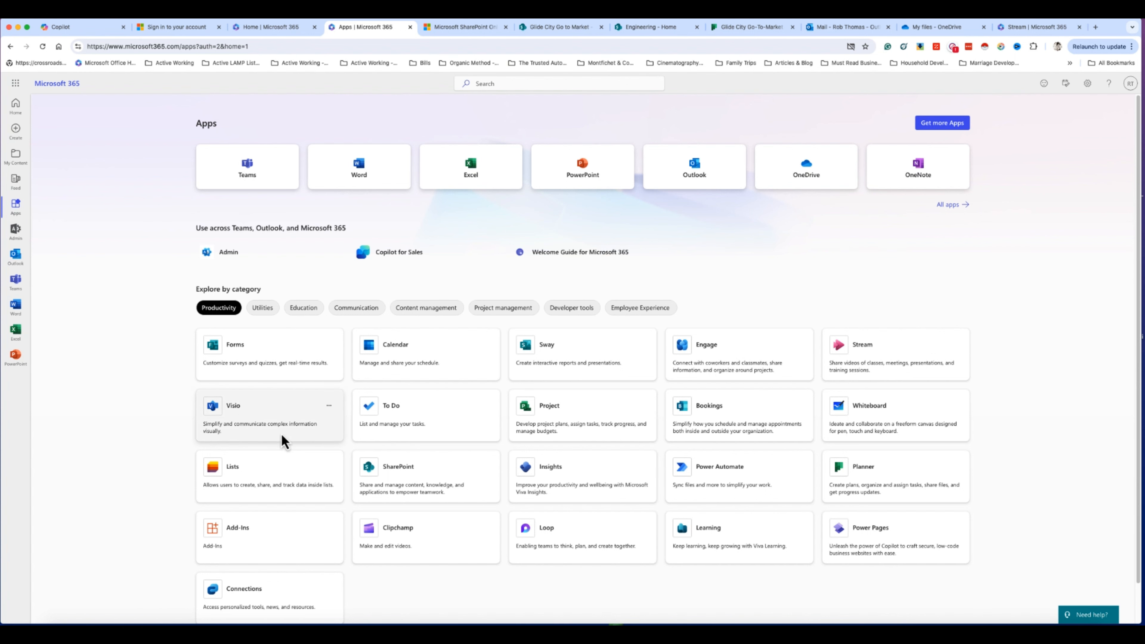
{"action": "left_click", "coordinate": [442, 487]}
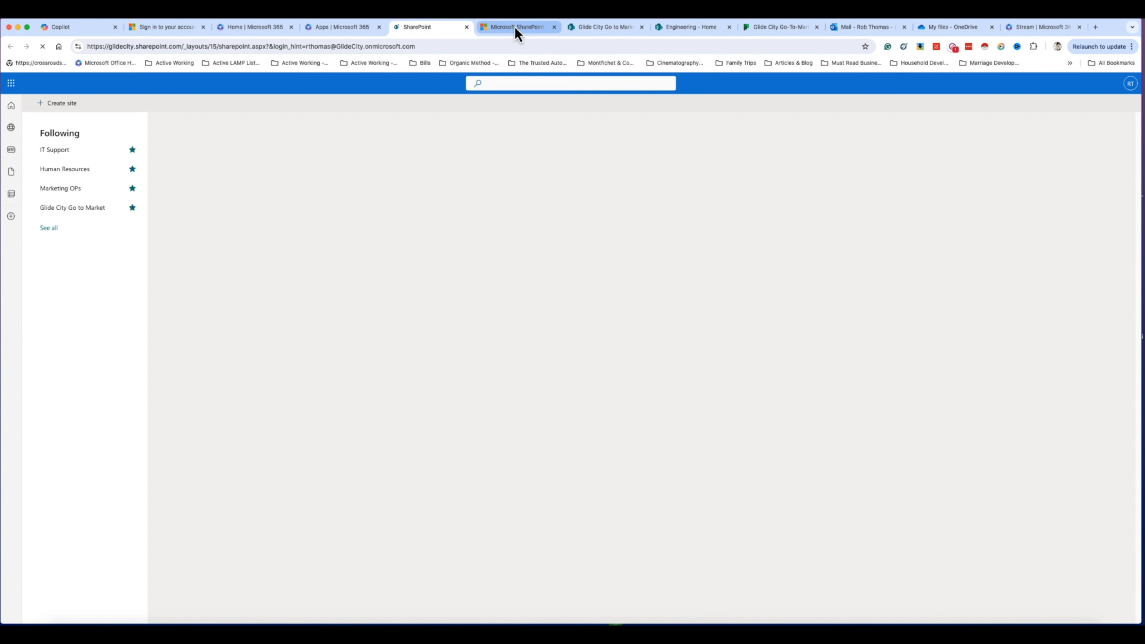
Move the Microsoft SharePoint product page next to the sign-in page and return to the SharePoint start page.
{"action": "left_click", "coordinate": [516, 28]}
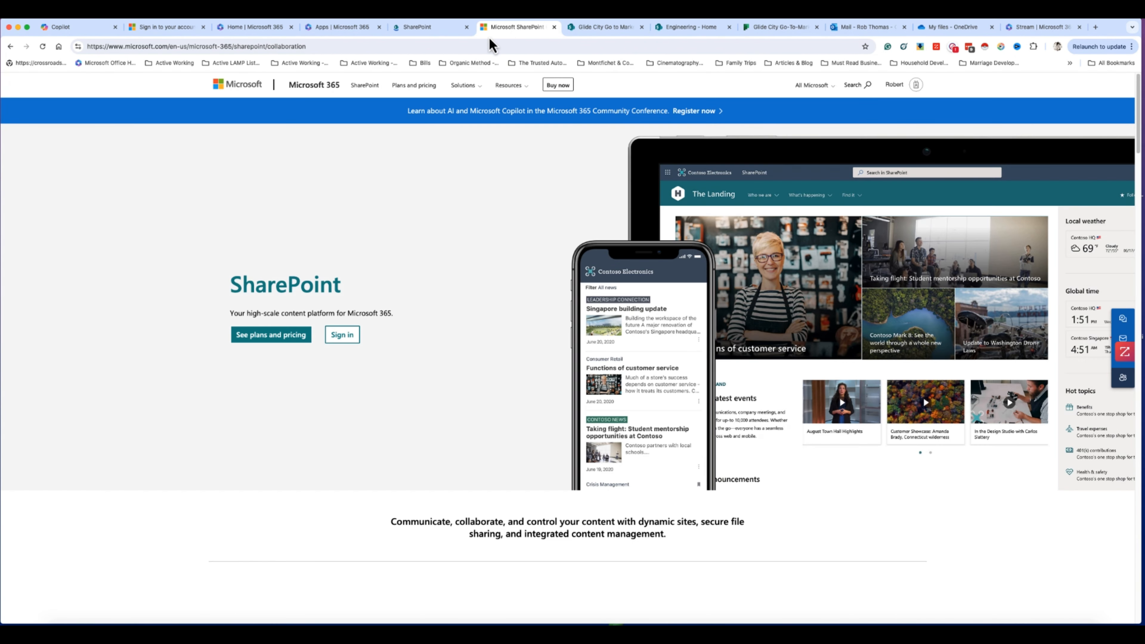
{"action": "left_click", "coordinate": [466, 27]}
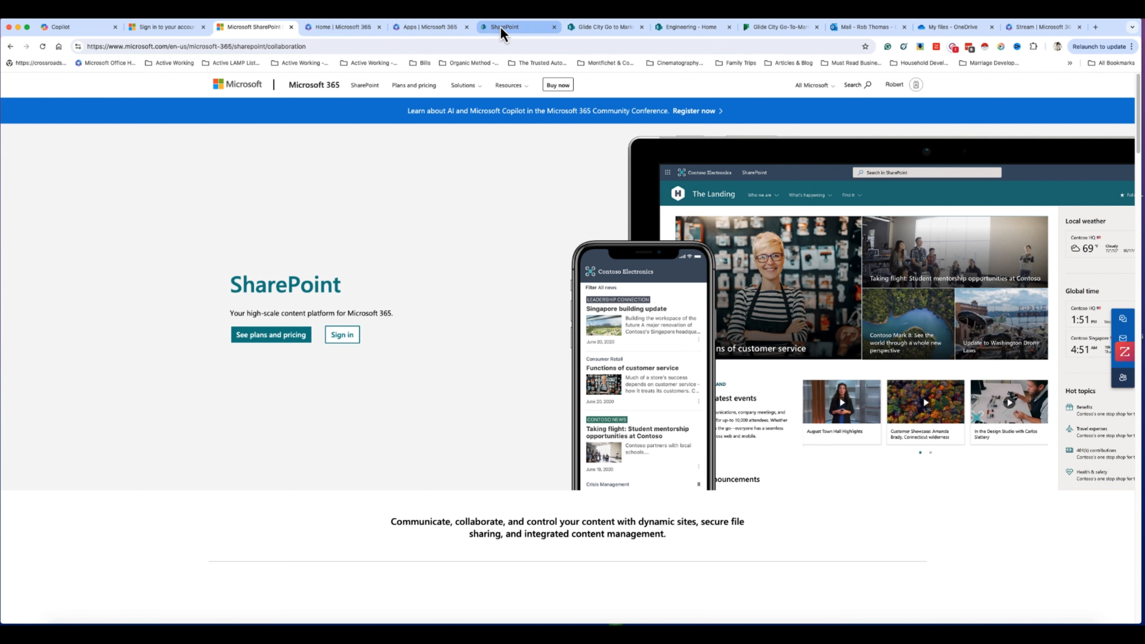
{"action": "left_click", "coordinate": [502, 28]}
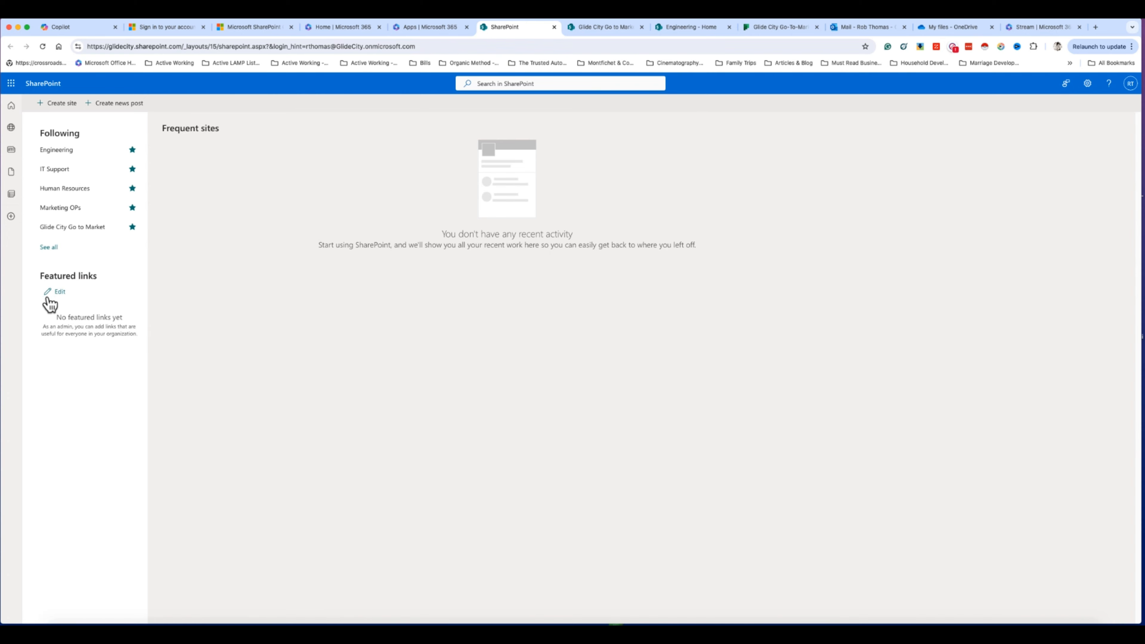
Open the featured links for editing and close them without adding a link.
{"action": "left_click", "coordinate": [57, 294]}
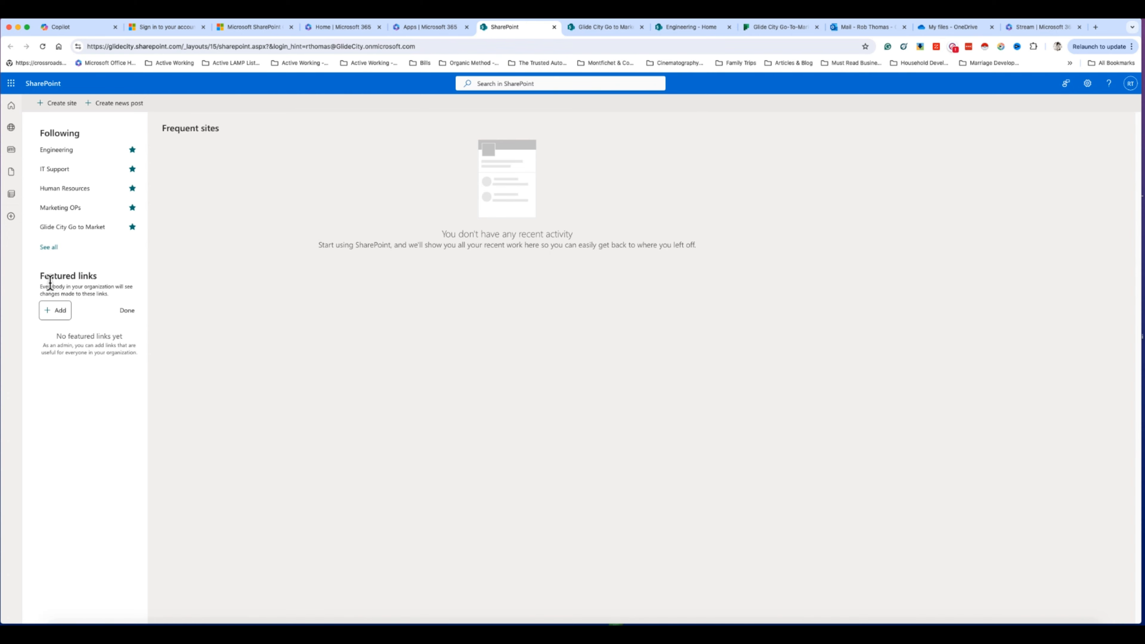
{"action": "left_click", "coordinate": [127, 311]}
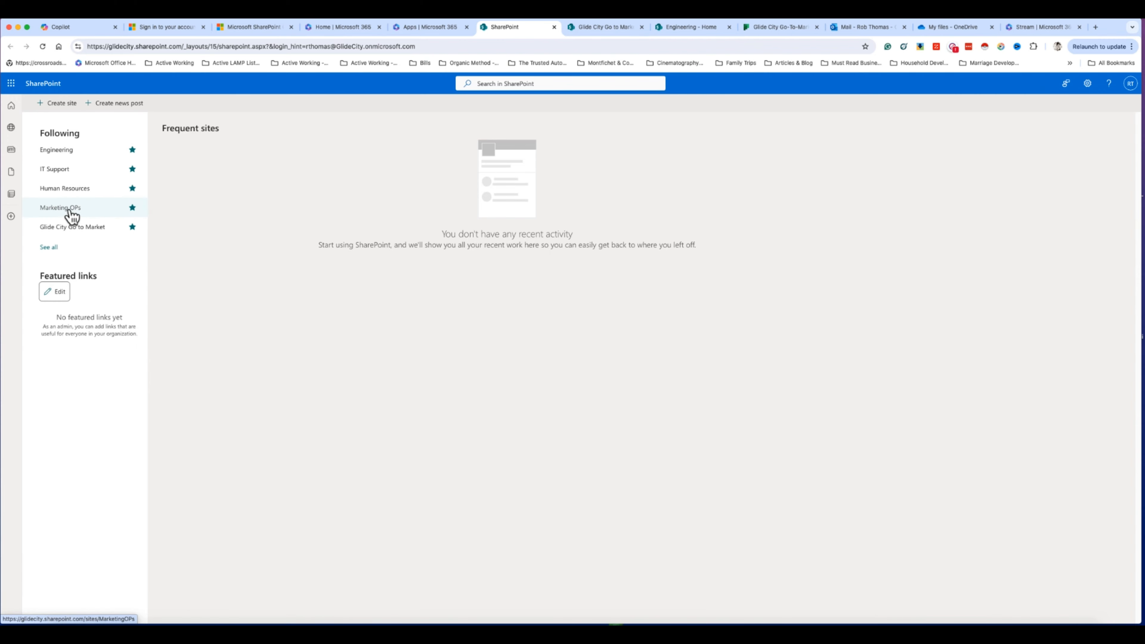
Examine the Microsoft templates offered for a new team site, including the preview of the Project management template.
{"action": "left_click", "coordinate": [61, 104]}
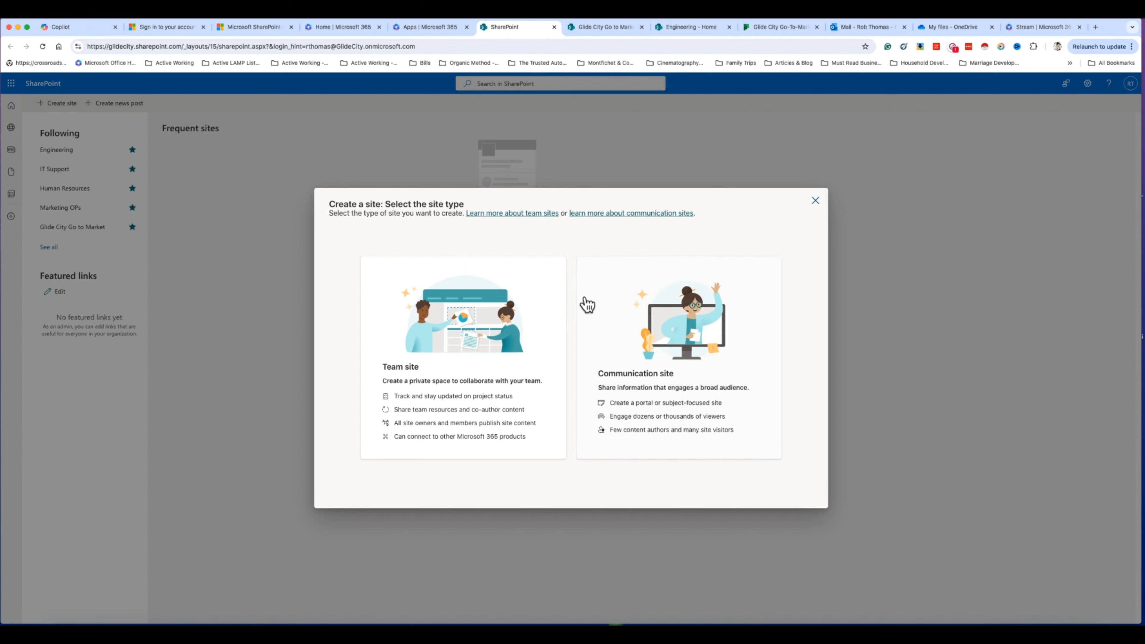
{"action": "left_click", "coordinate": [470, 394]}
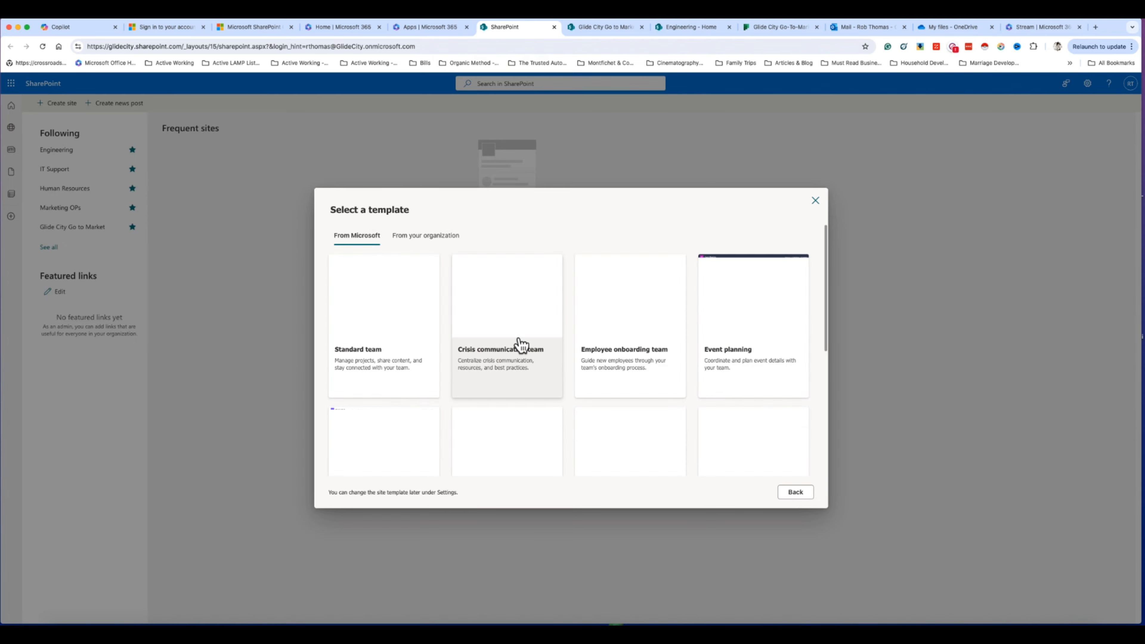
{"action": "scroll", "coordinate": [572, 373], "scroll_direction": "down", "scroll_amount": 5}
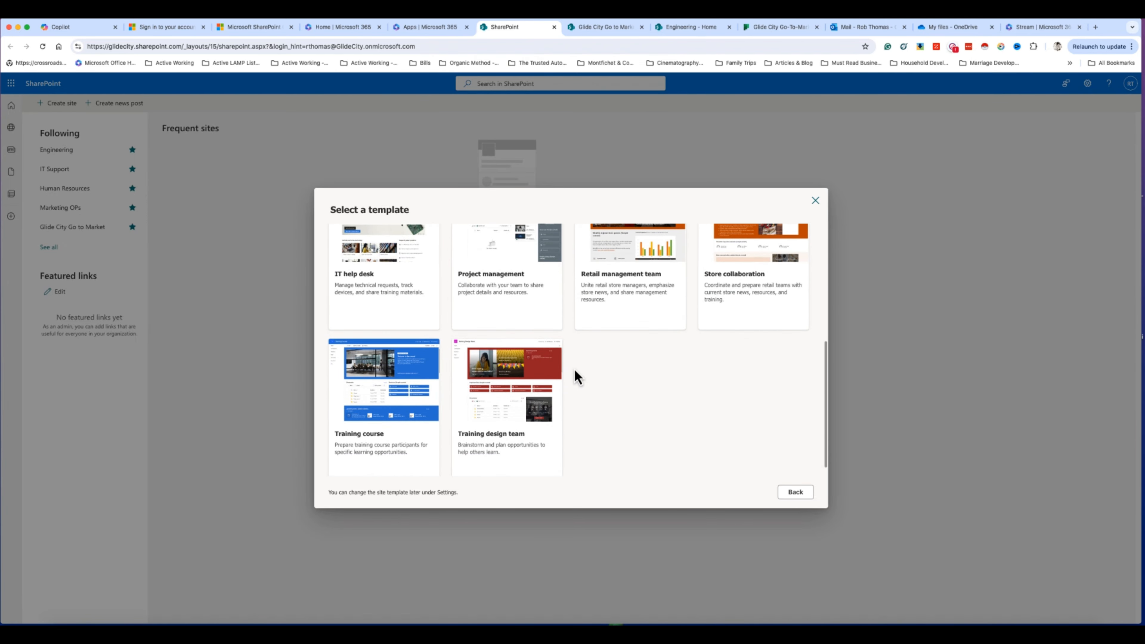
{"action": "scroll", "coordinate": [577, 373], "scroll_direction": "up", "scroll_amount": 4}
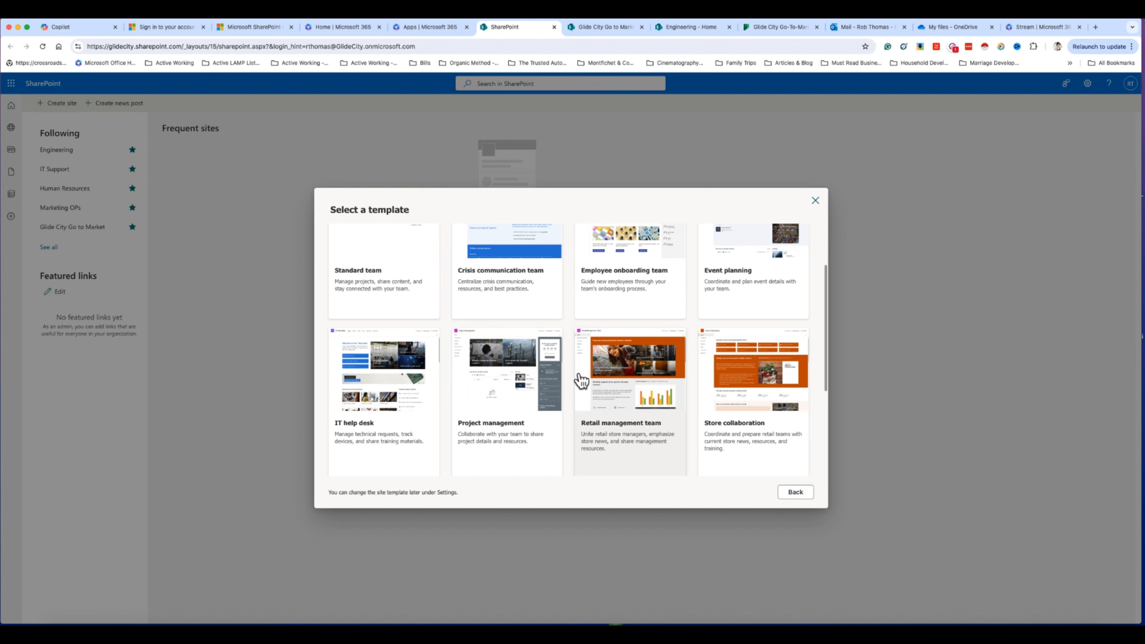
{"action": "scroll", "coordinate": [581, 381], "scroll_direction": "up", "scroll_amount": 3}
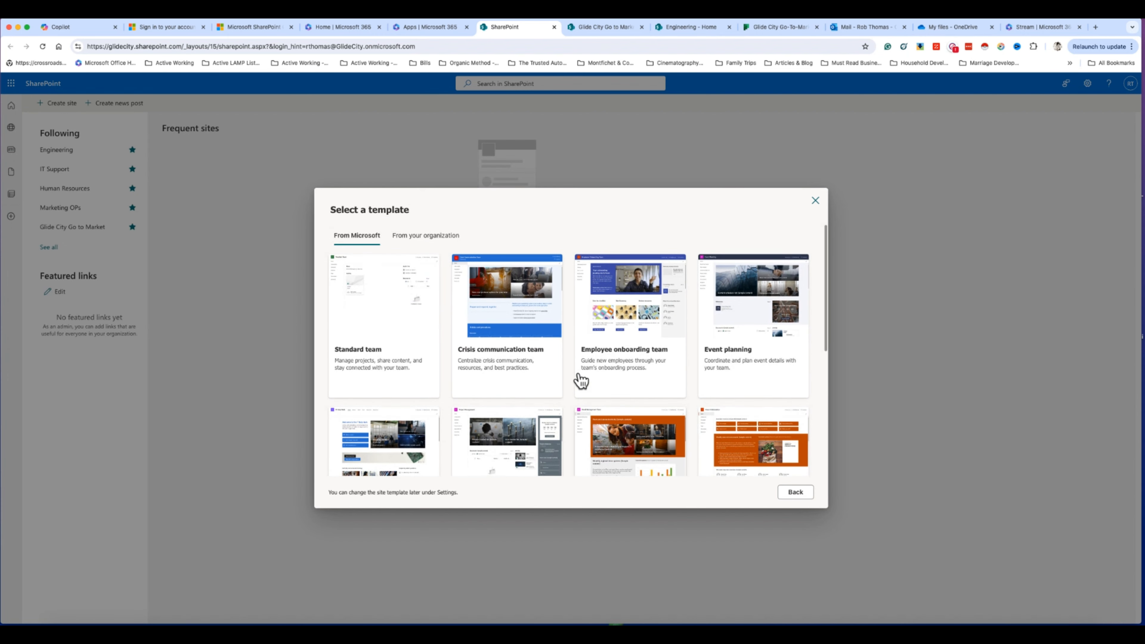
{"action": "scroll", "coordinate": [581, 381], "scroll_direction": "down", "scroll_amount": 3}
{"action": "left_click", "coordinate": [510, 320]}
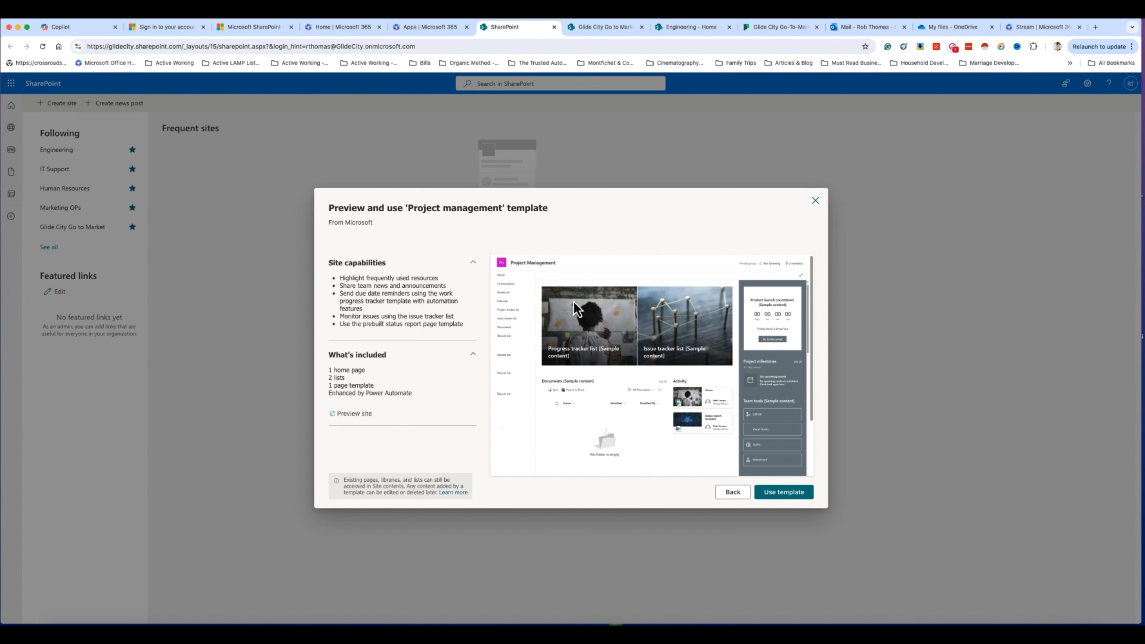
{"action": "left_click", "coordinate": [739, 503]}
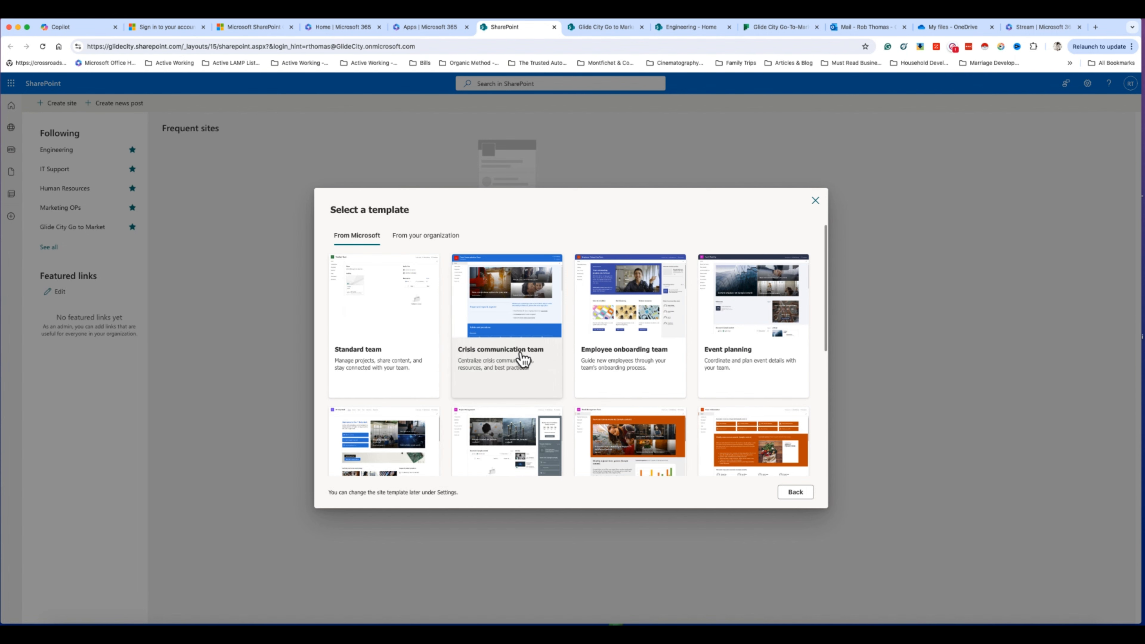
{"action": "left_click", "coordinate": [631, 316]}
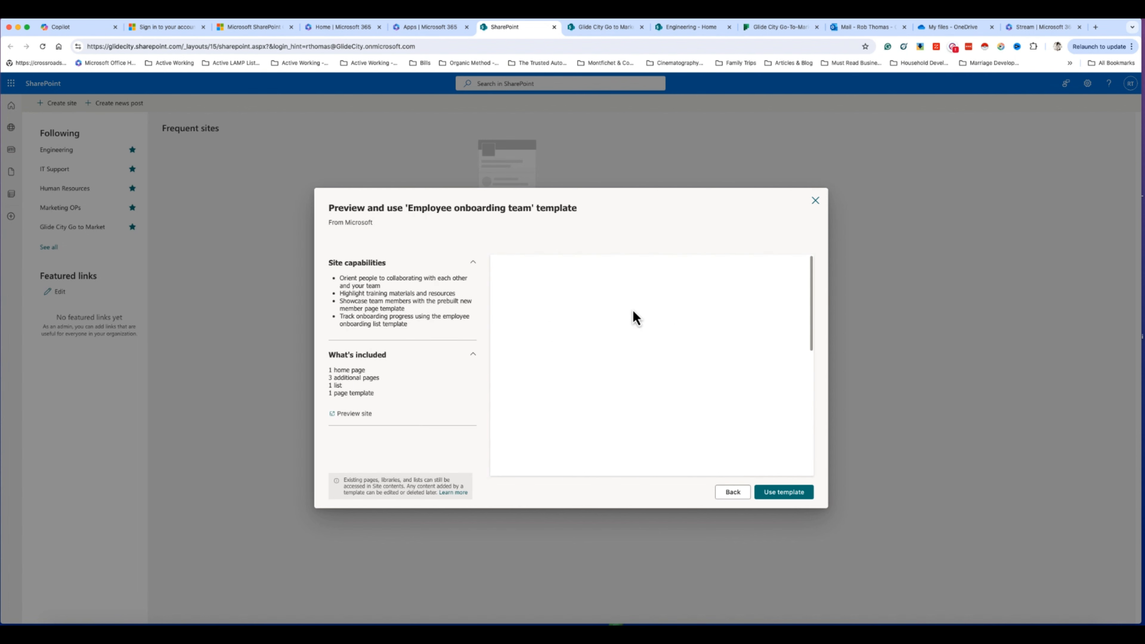
{"action": "left_click", "coordinate": [785, 492]}
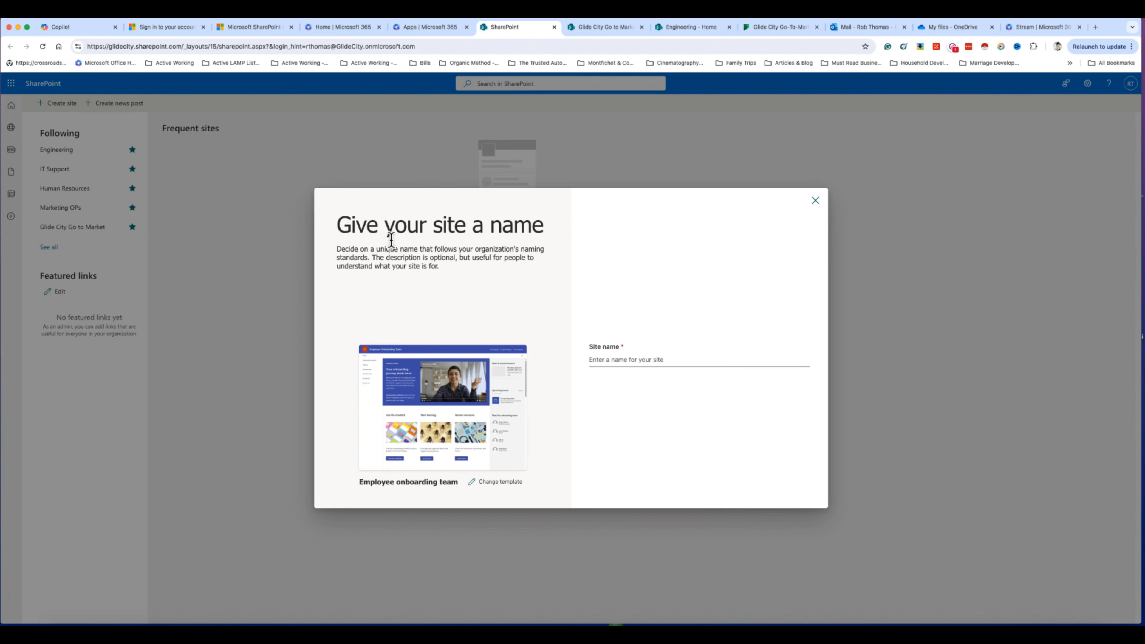
{"action": "left_click", "coordinate": [815, 201]}
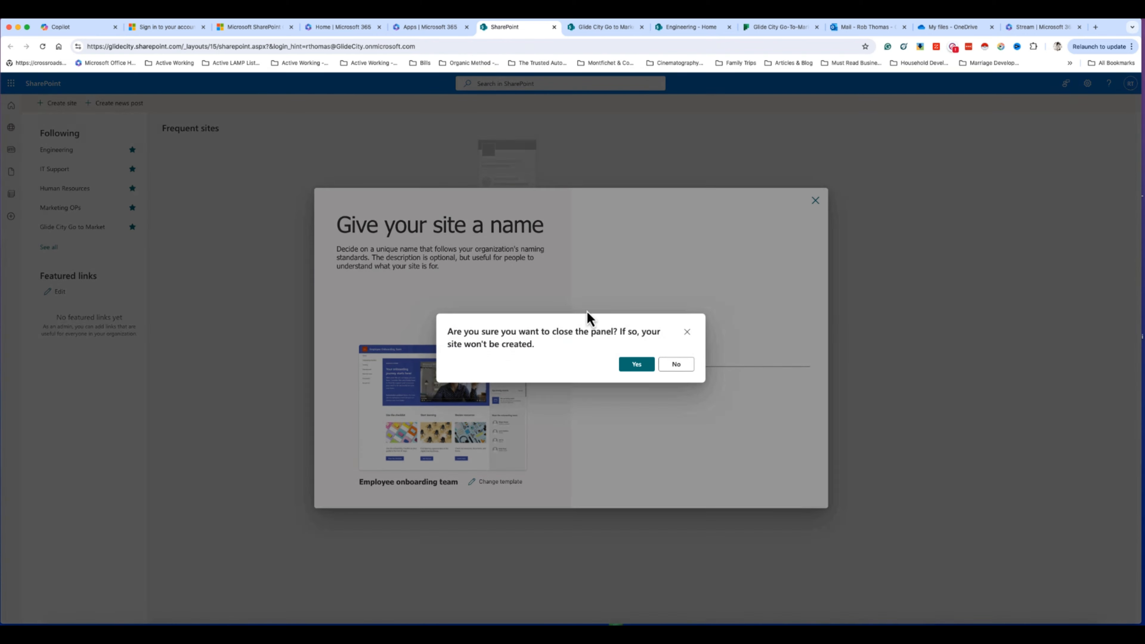
{"action": "left_click", "coordinate": [636, 365]}
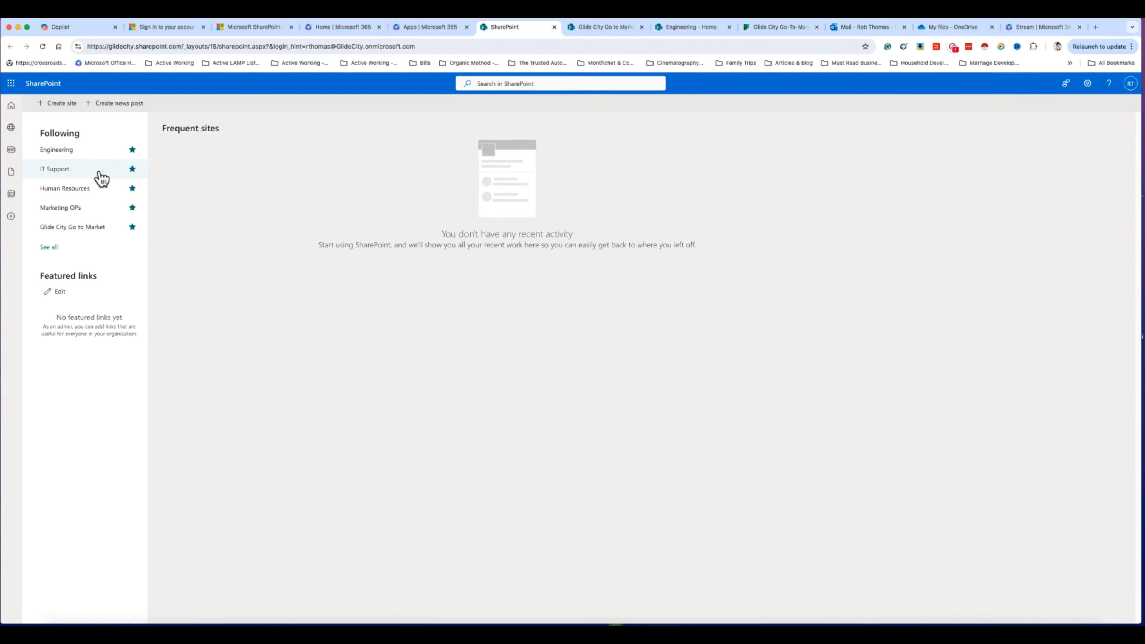
Start a new communication site using the Brand central template.
{"action": "left_click", "coordinate": [65, 102]}
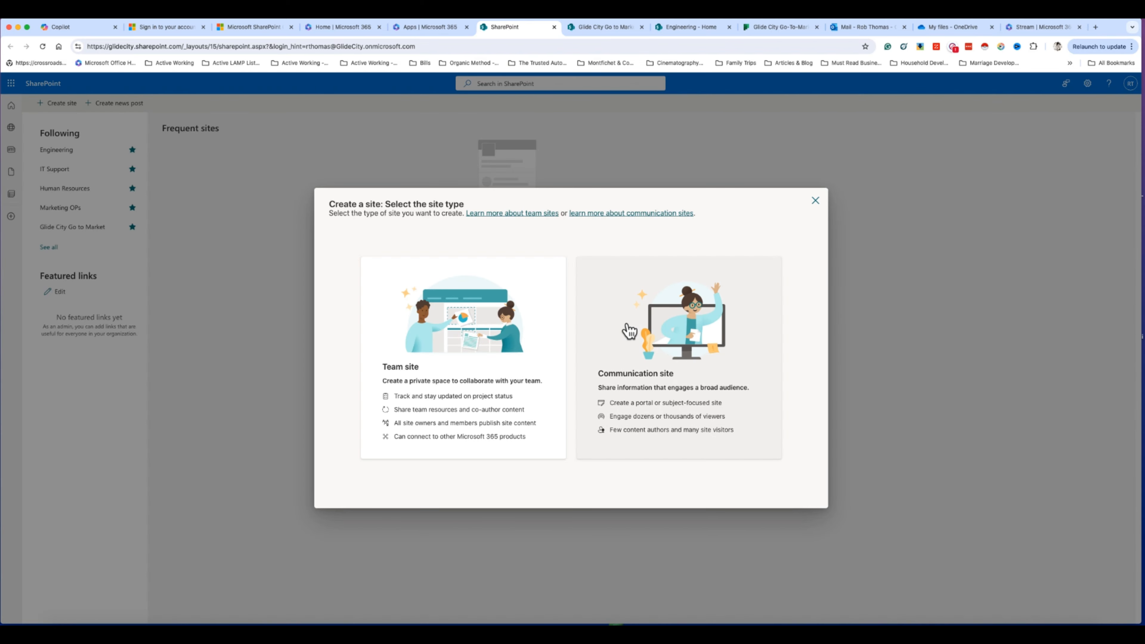
{"action": "left_click", "coordinate": [672, 364]}
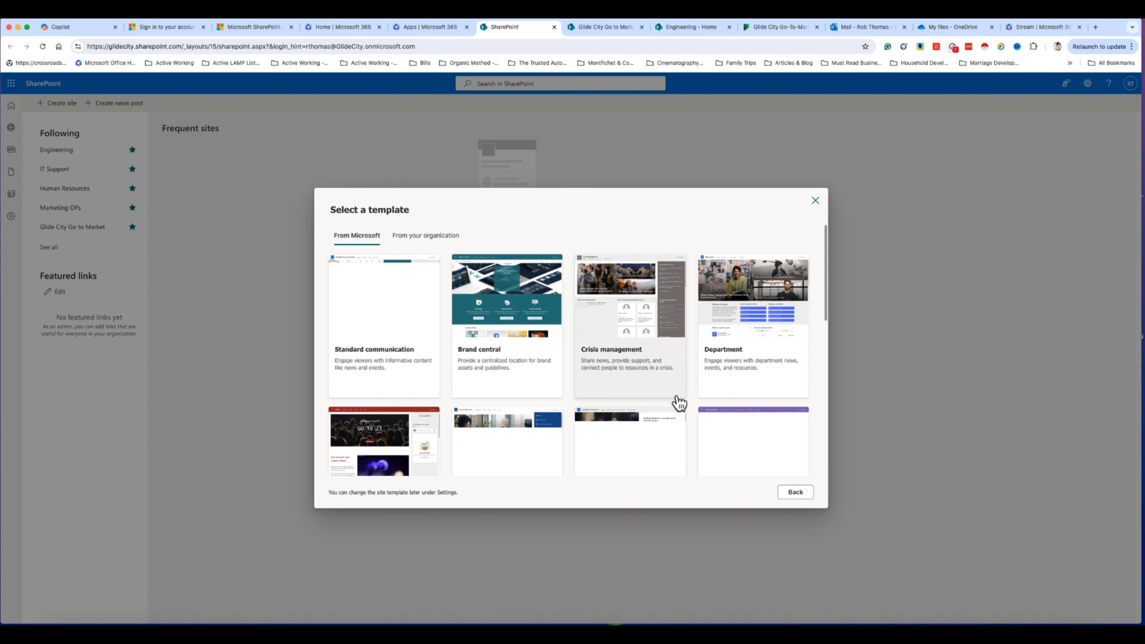
{"action": "left_click", "coordinate": [520, 316]}
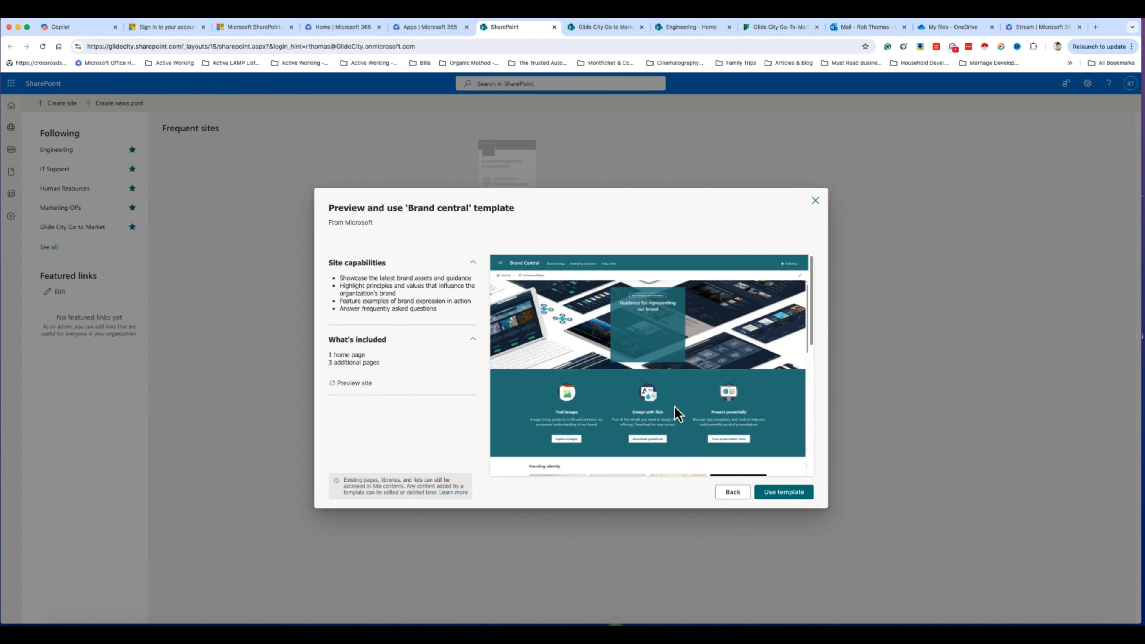
{"action": "left_click", "coordinate": [784, 494]}
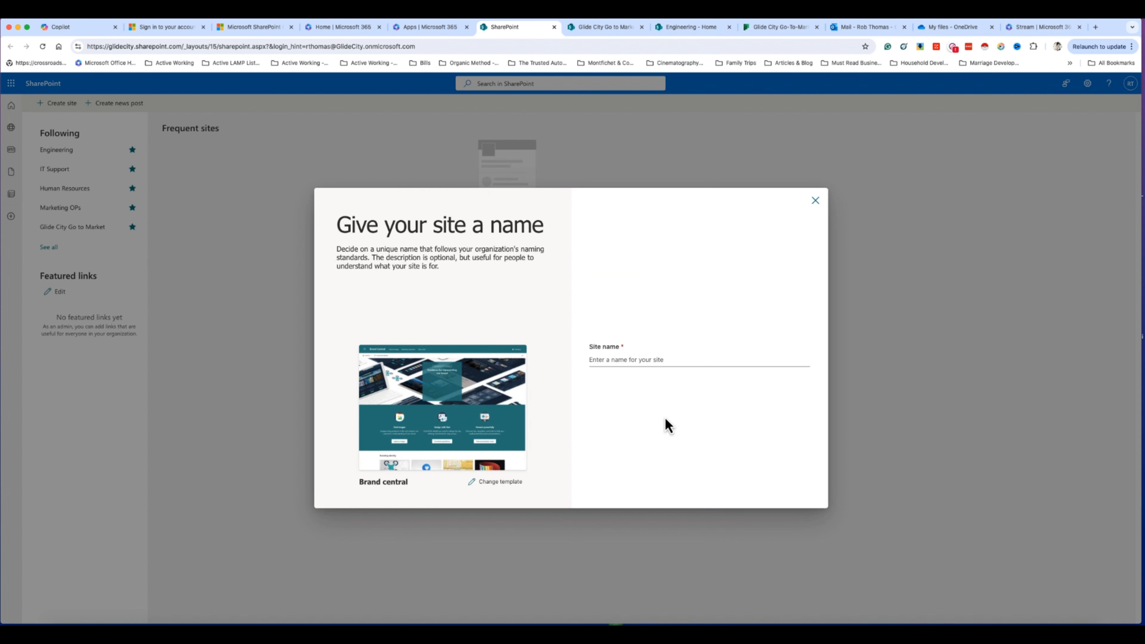
Name the site Brand, describe it as "brand group", and create it with English as the default language.
{"action": "left_click", "coordinate": [611, 361]}
{"action": "type", "text": "Brand"}
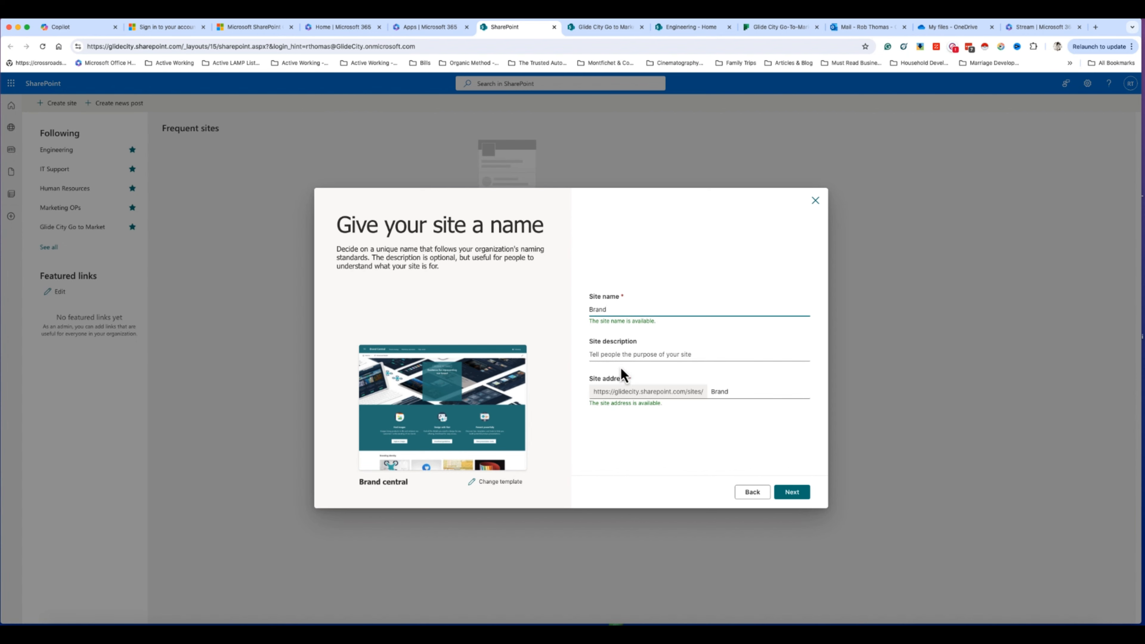
{"action": "left_click", "coordinate": [624, 356]}
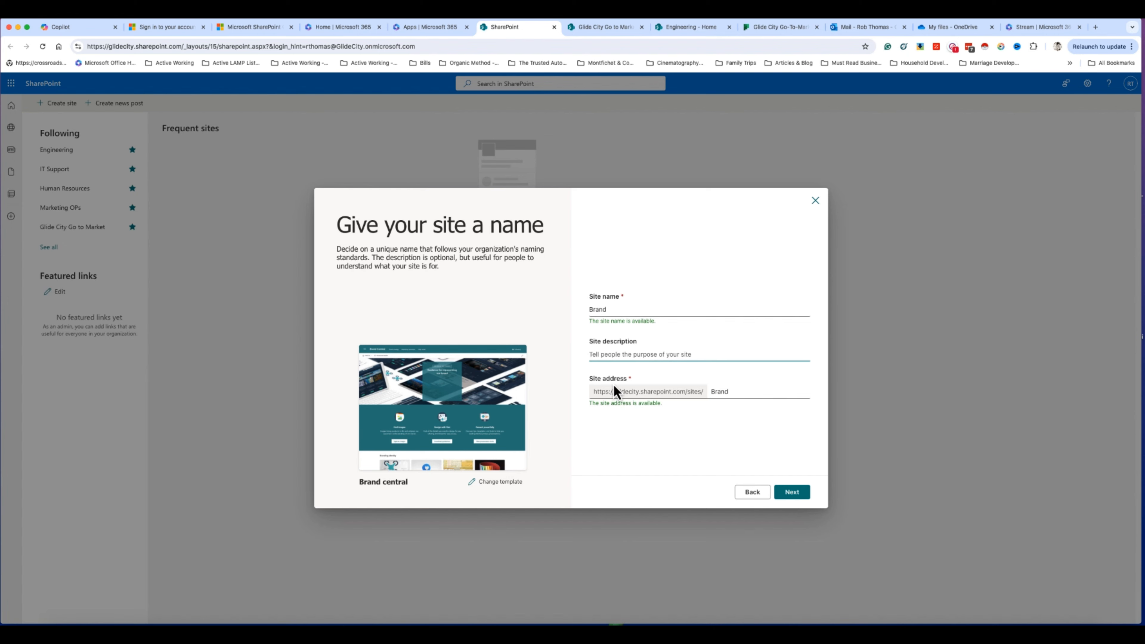
{"action": "type", "text": "brand group"}
{"action": "left_click", "coordinate": [788, 492]}
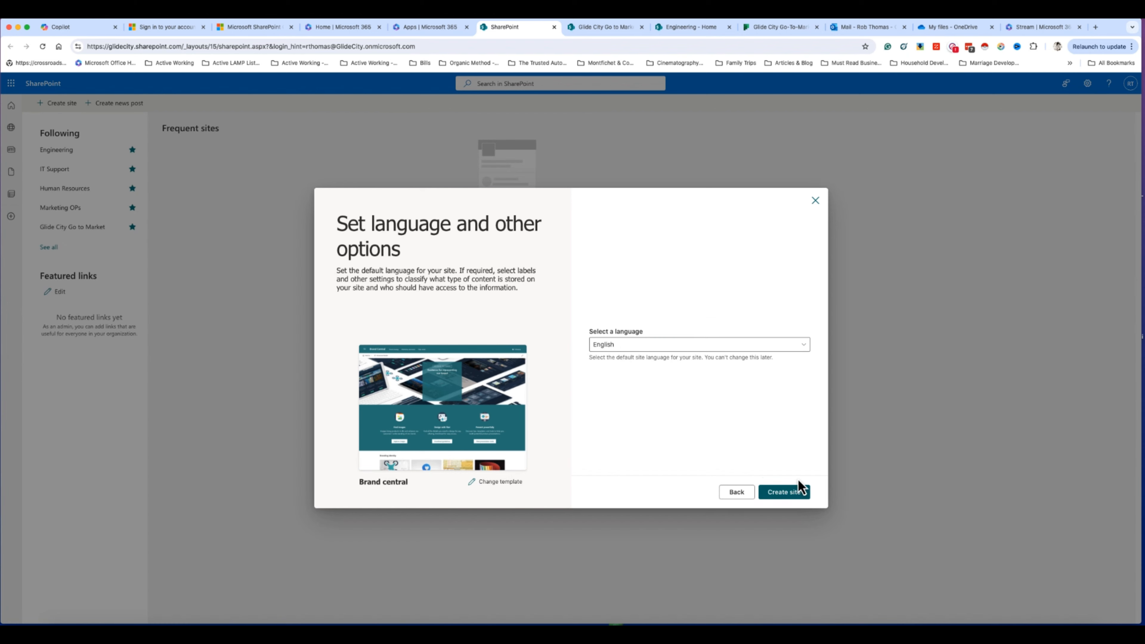
{"action": "left_click", "coordinate": [778, 491]}
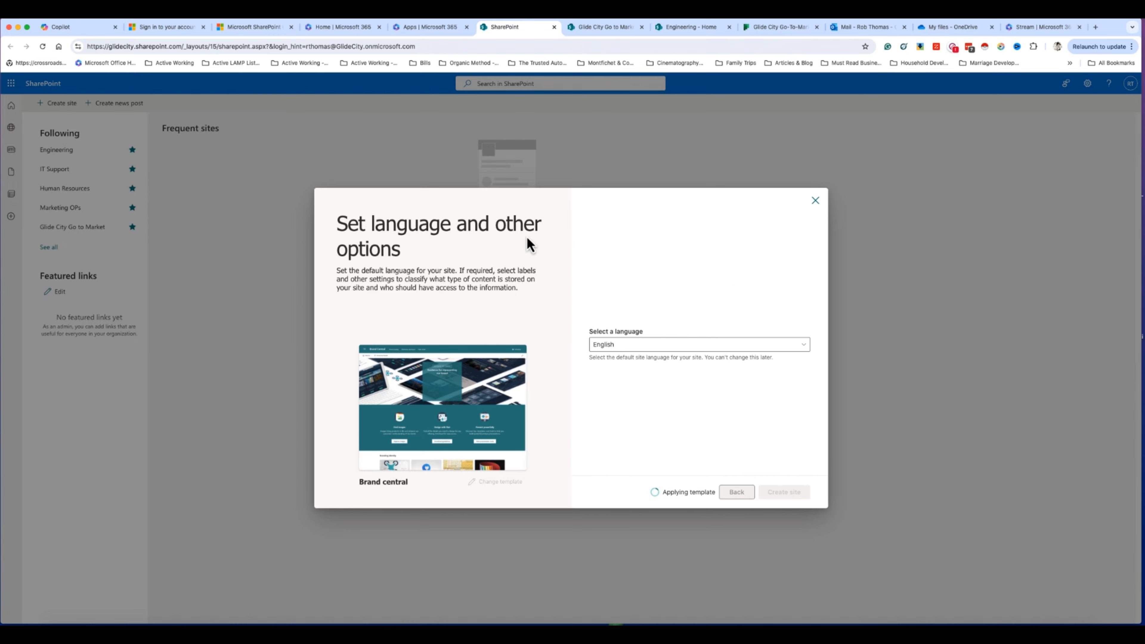
Switch to the Engineering site and look over its home page and the Who we are and Resources navigation menus.
{"action": "left_click", "coordinate": [694, 28]}
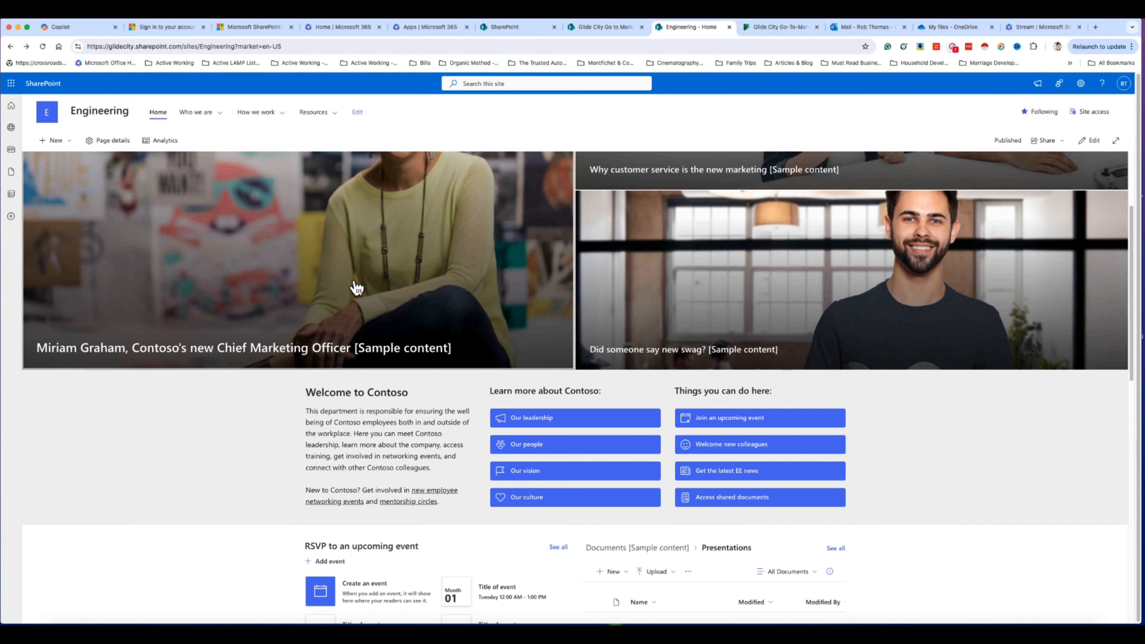
{"action": "scroll", "coordinate": [398, 352], "scroll_direction": "down", "scroll_amount": 8}
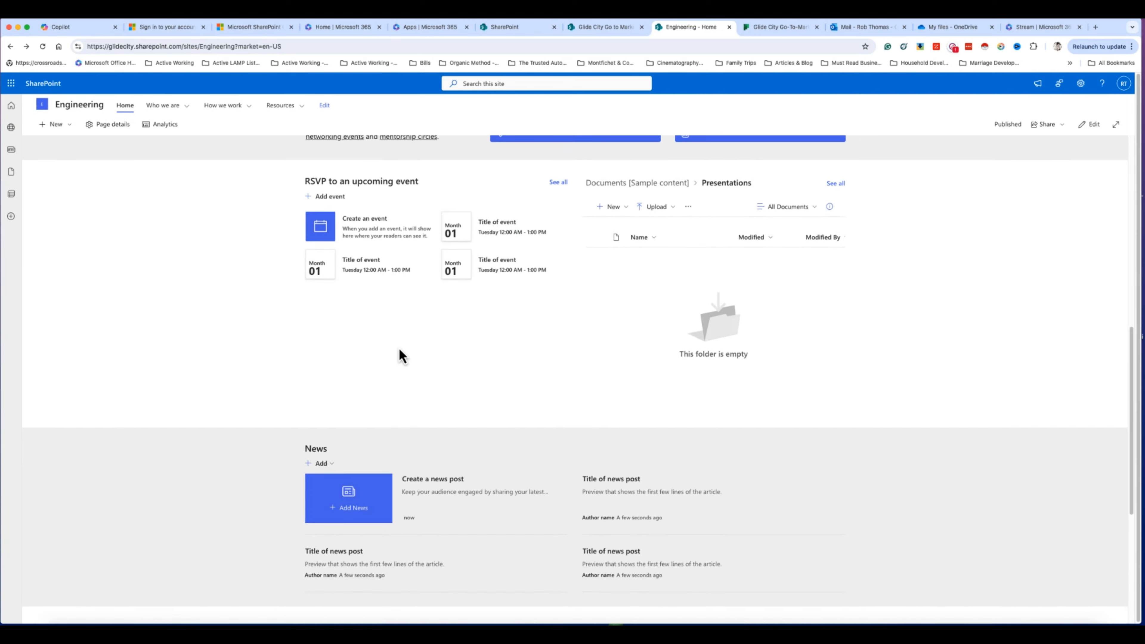
{"action": "scroll", "coordinate": [399, 351], "scroll_direction": "up", "scroll_amount": 8}
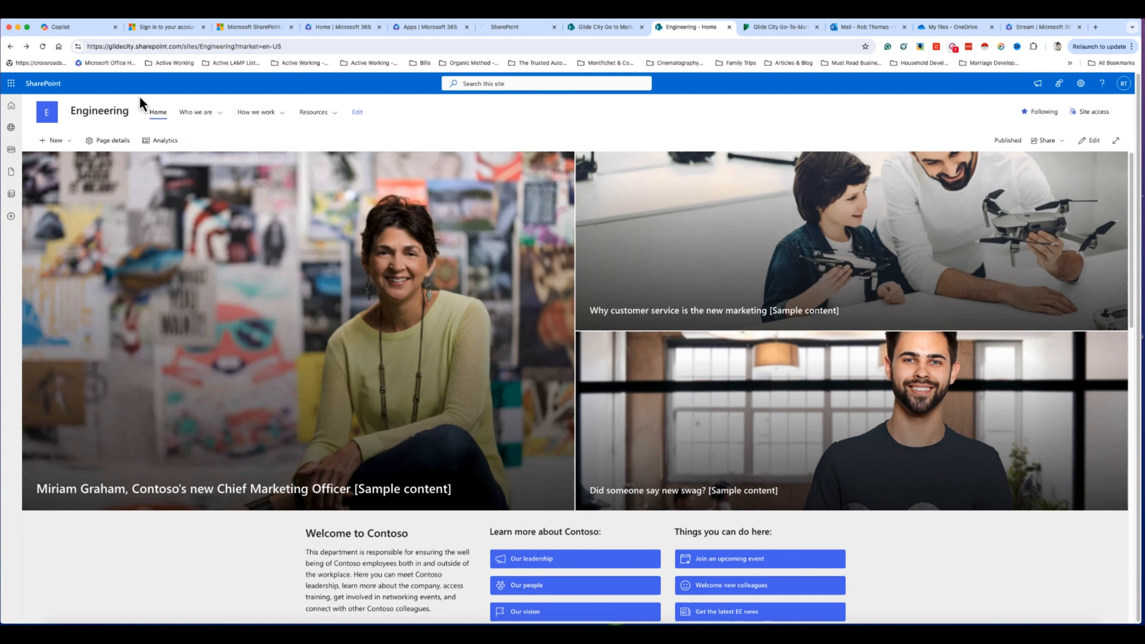
{"action": "left_click", "coordinate": [216, 124]}
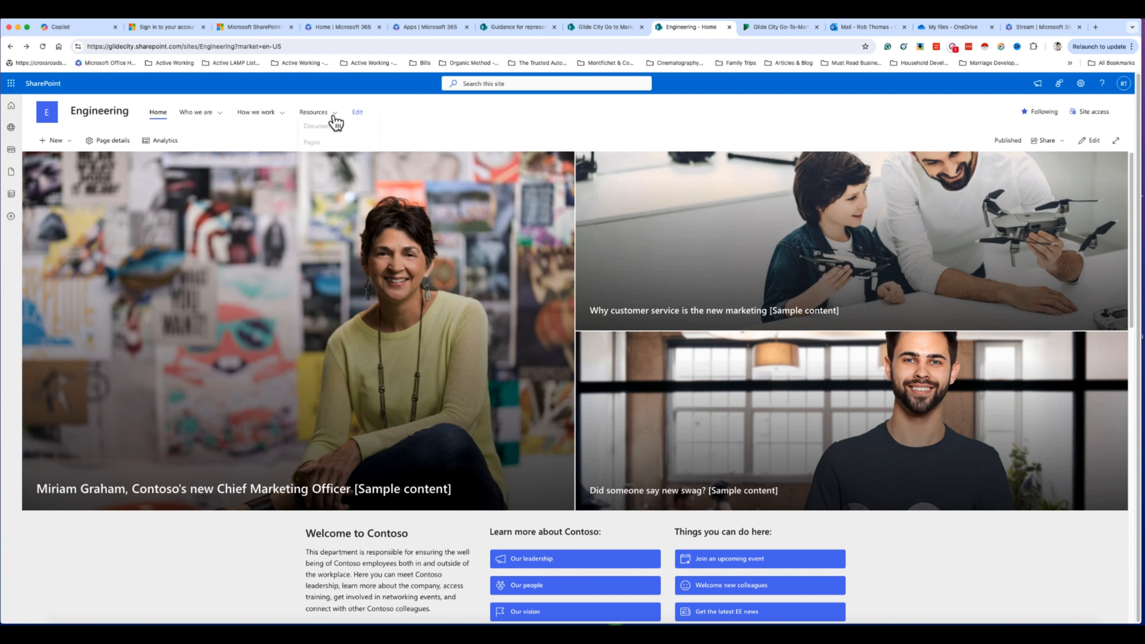
{"action": "mouse_move", "coordinate": [332, 119]}
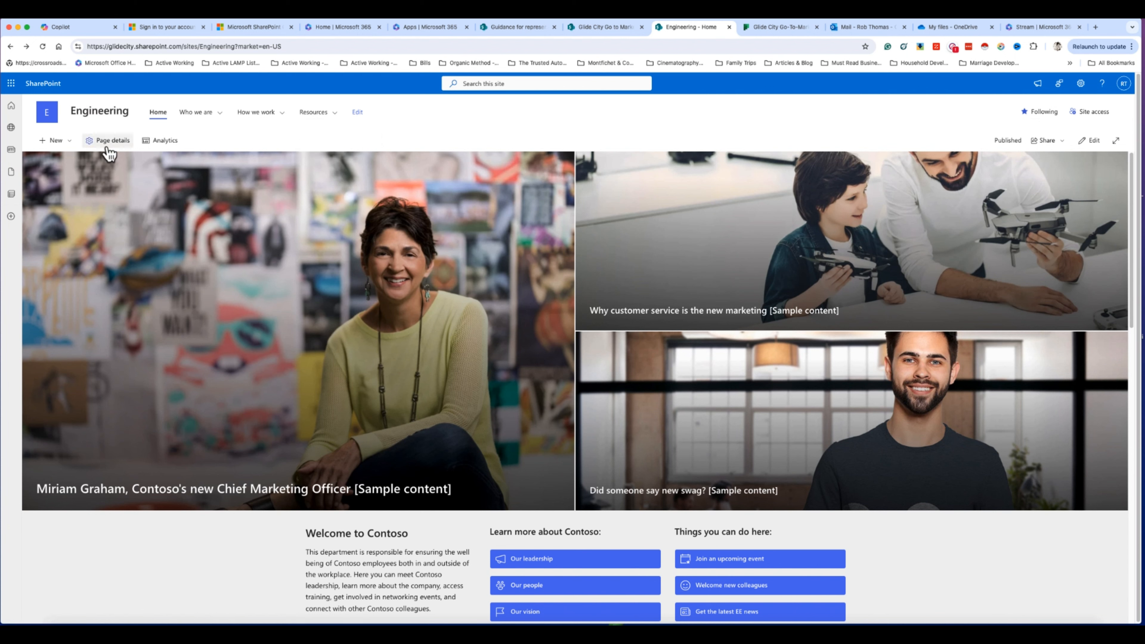
Open the options for creating a new document library on the Engineering site and close them without creating one.
{"action": "left_click", "coordinate": [68, 141]}
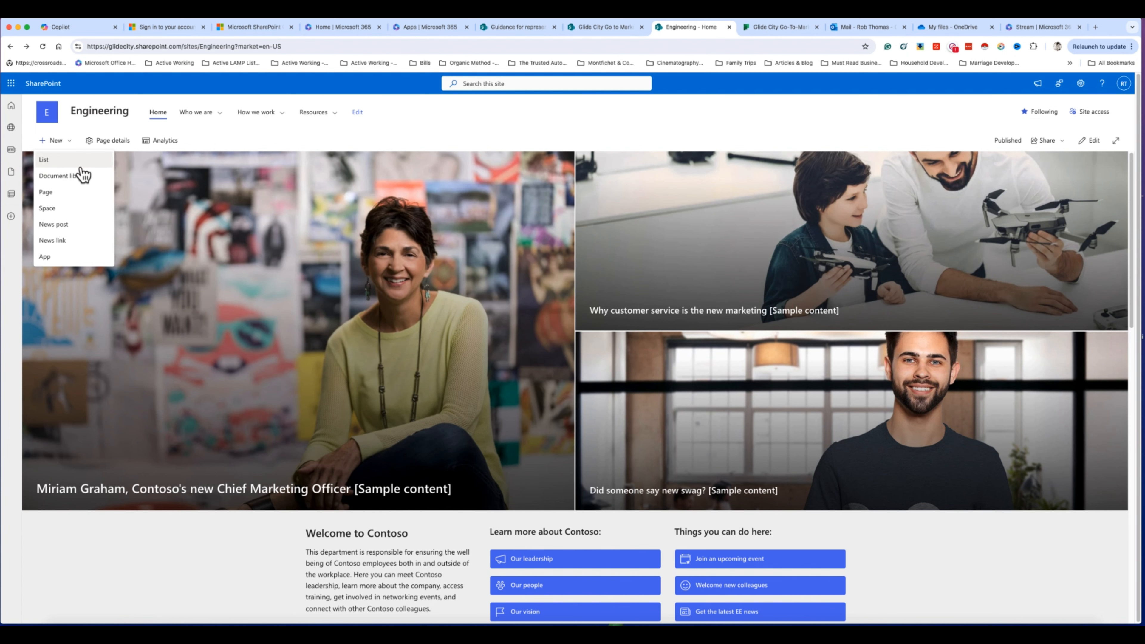
{"action": "left_click", "coordinate": [84, 181]}
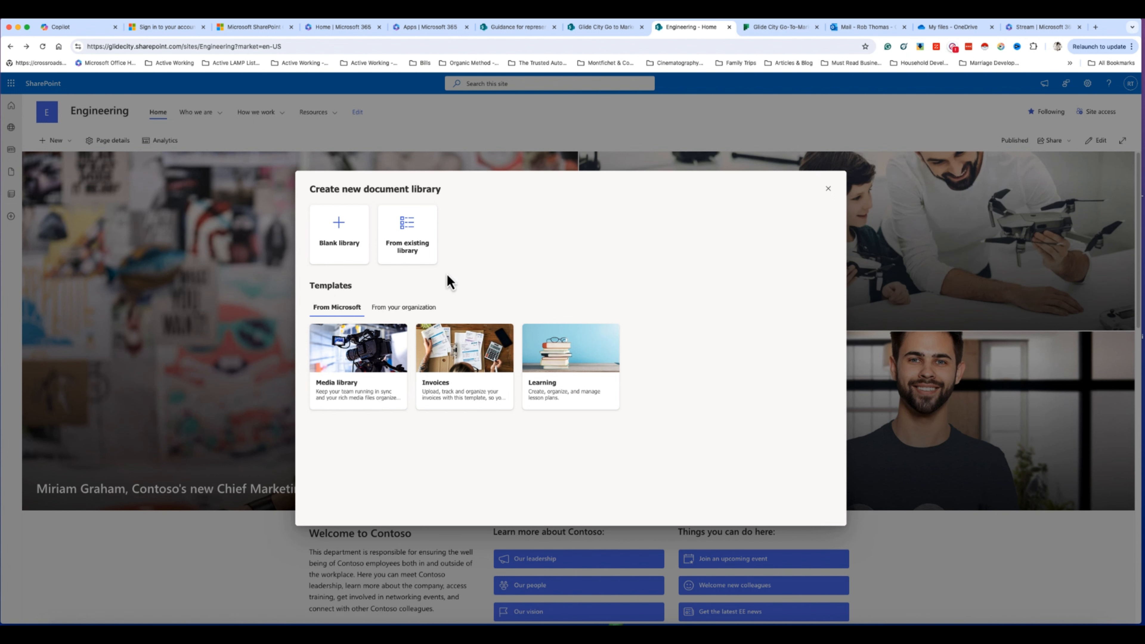
{"action": "left_click", "coordinate": [828, 188]}
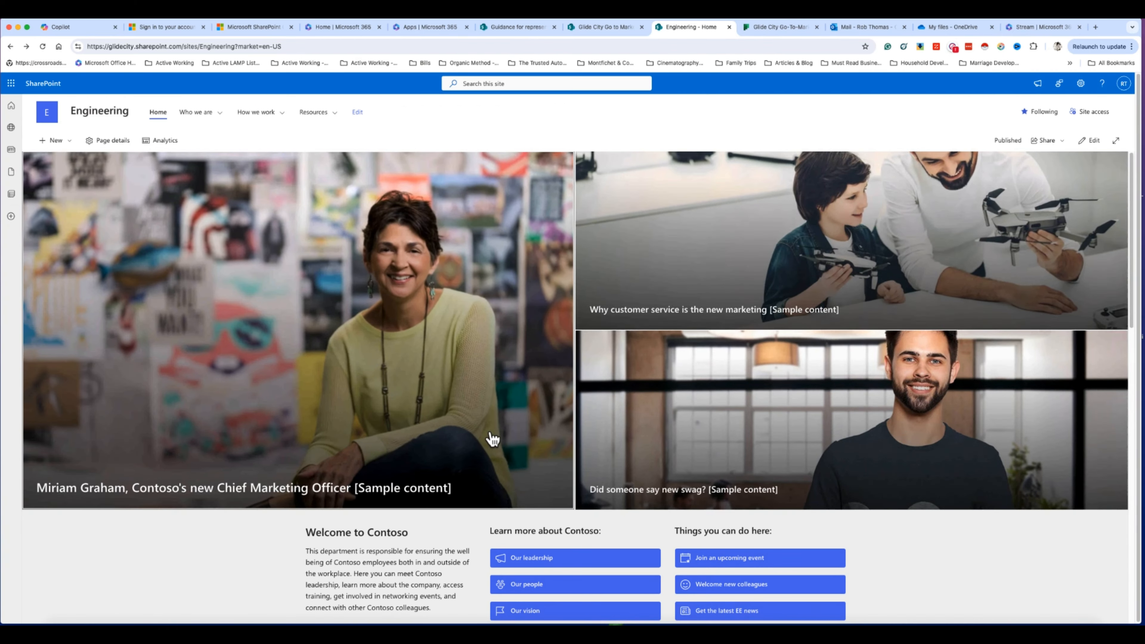
Examine the Engineering home page's featured tiles, welcome text and quick links, as well as the events and documents sections.
{"action": "scroll", "coordinate": [500, 438], "scroll_direction": "down", "scroll_amount": 6}
{"action": "scroll", "coordinate": [505, 429], "scroll_direction": "down", "scroll_amount": 6}
{"action": "scroll", "coordinate": [507, 430], "scroll_direction": "up", "scroll_amount": 4}
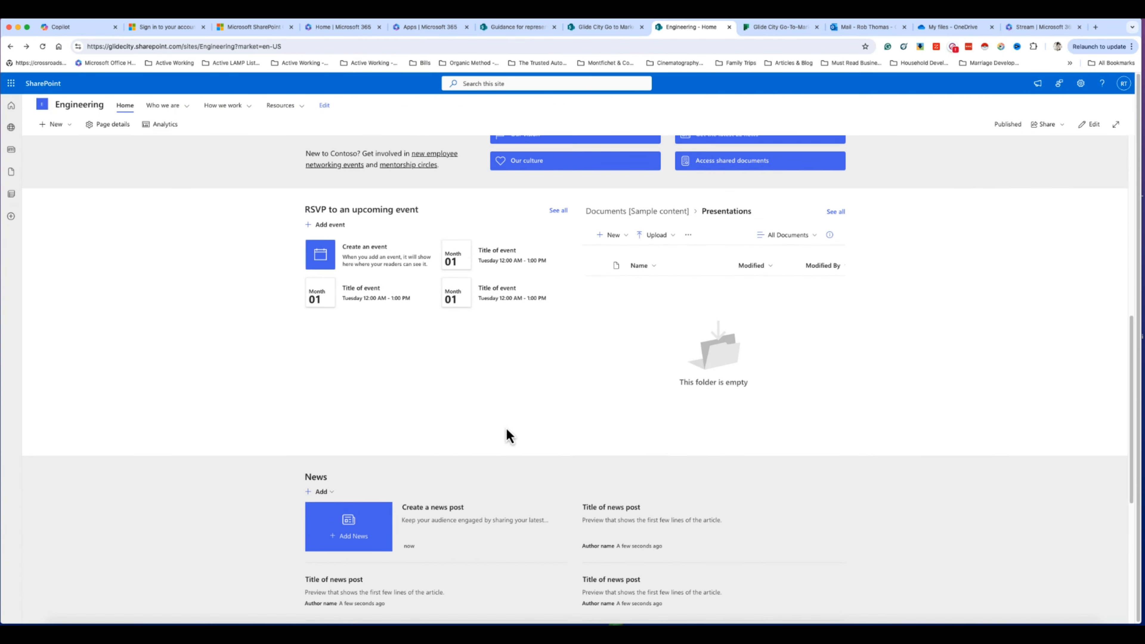
{"action": "scroll", "coordinate": [507, 435], "scroll_direction": "up", "scroll_amount": 4}
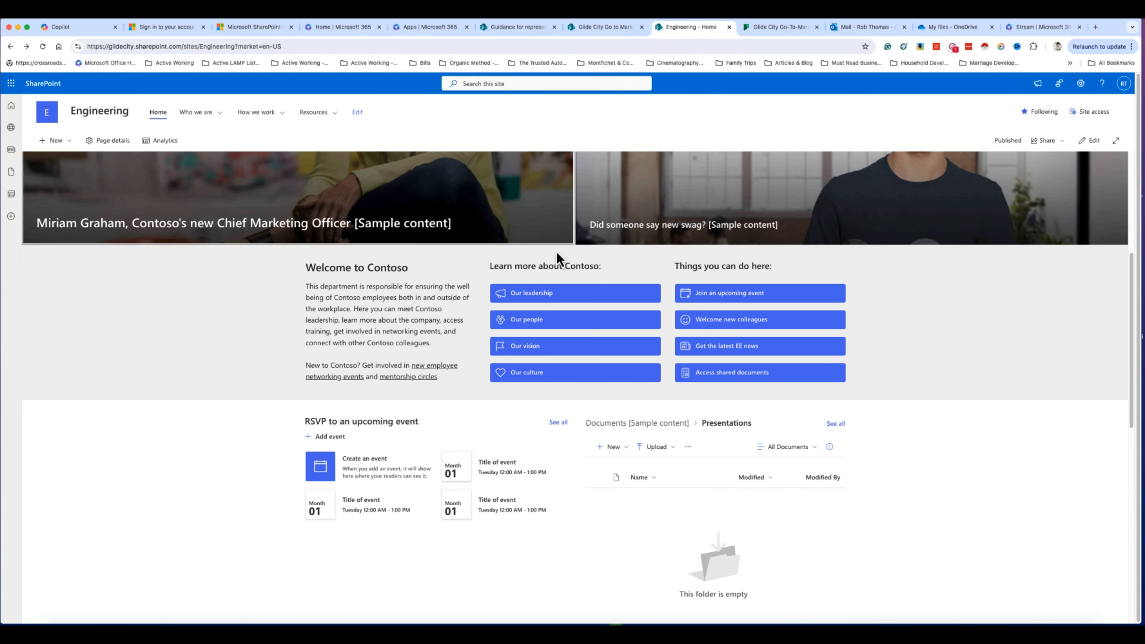
{"action": "scroll", "coordinate": [581, 287], "scroll_direction": "up", "scroll_amount": 5}
{"action": "scroll", "coordinate": [583, 287], "scroll_direction": "down", "scroll_amount": 2}
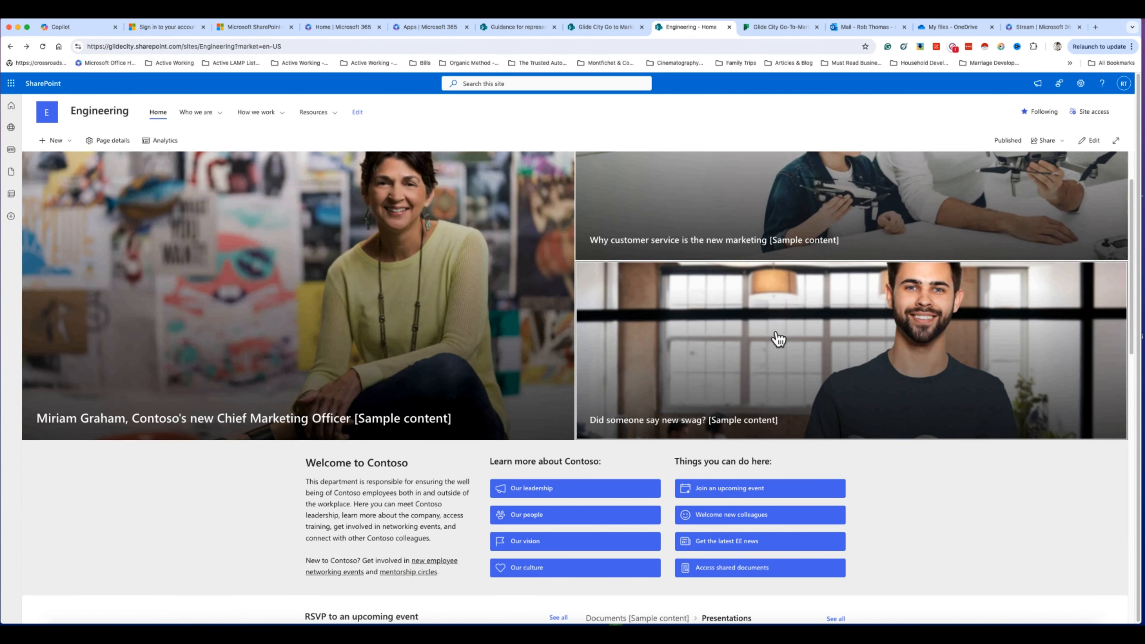
{"action": "scroll", "coordinate": [780, 338], "scroll_direction": "up", "scroll_amount": 2}
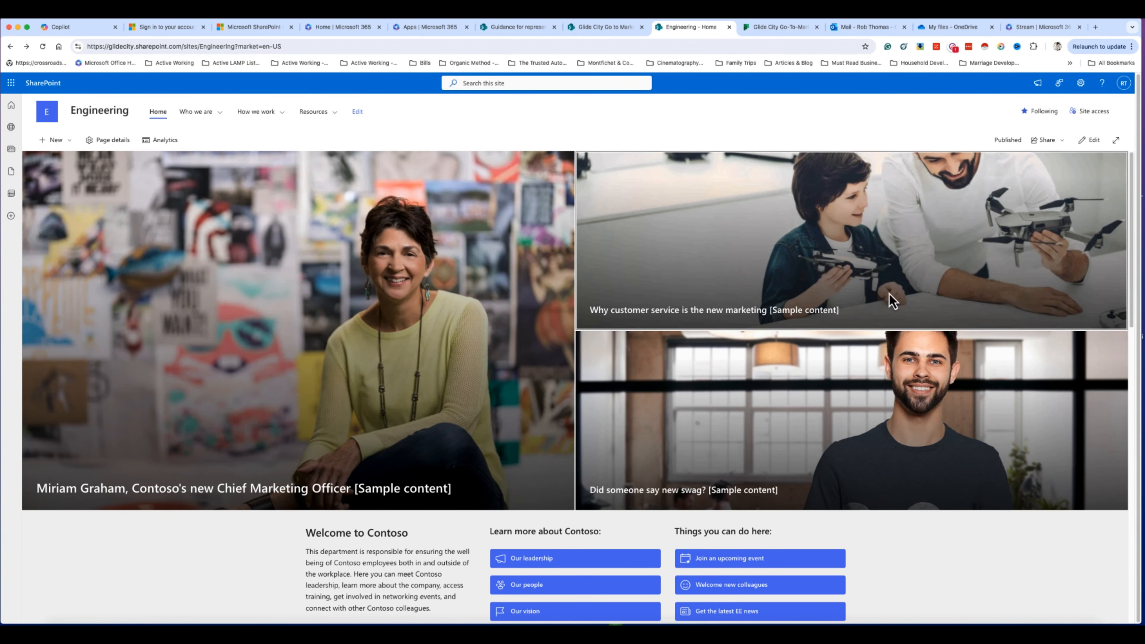
{"action": "scroll", "coordinate": [744, 454], "scroll_direction": "down", "scroll_amount": 5}
{"action": "scroll", "coordinate": [745, 455], "scroll_direction": "up", "scroll_amount": 3}
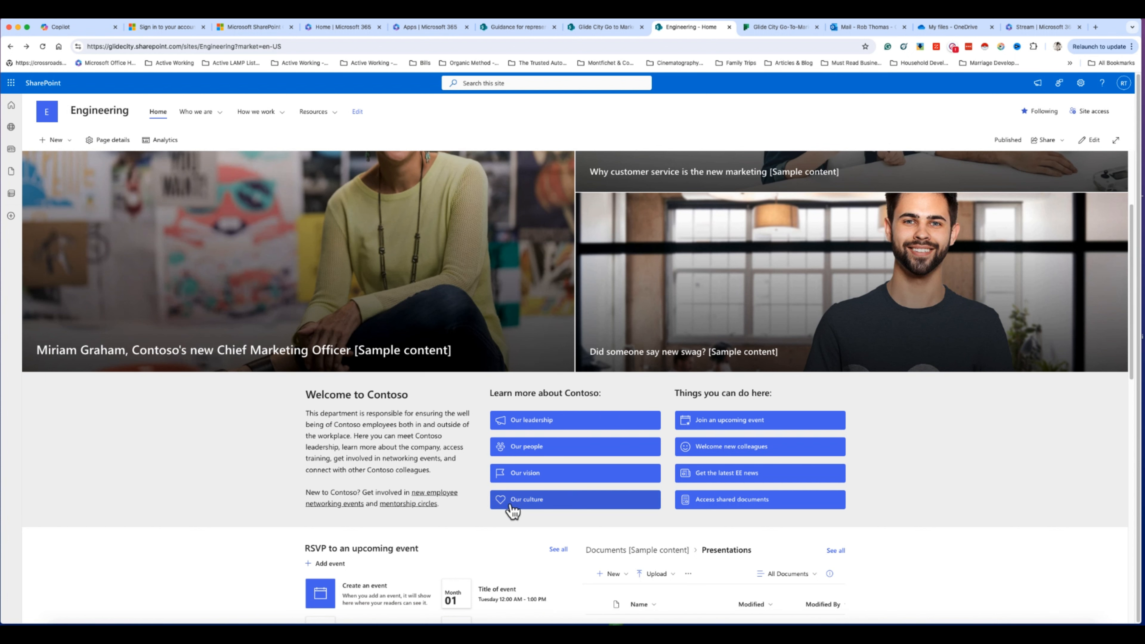
Open the form for creating an event from the upcoming events section and return to the Engineering home page without saving.
{"action": "scroll", "coordinate": [426, 494], "scroll_direction": "down", "scroll_amount": 6}
{"action": "scroll", "coordinate": [426, 492], "scroll_direction": "up", "scroll_amount": 1}
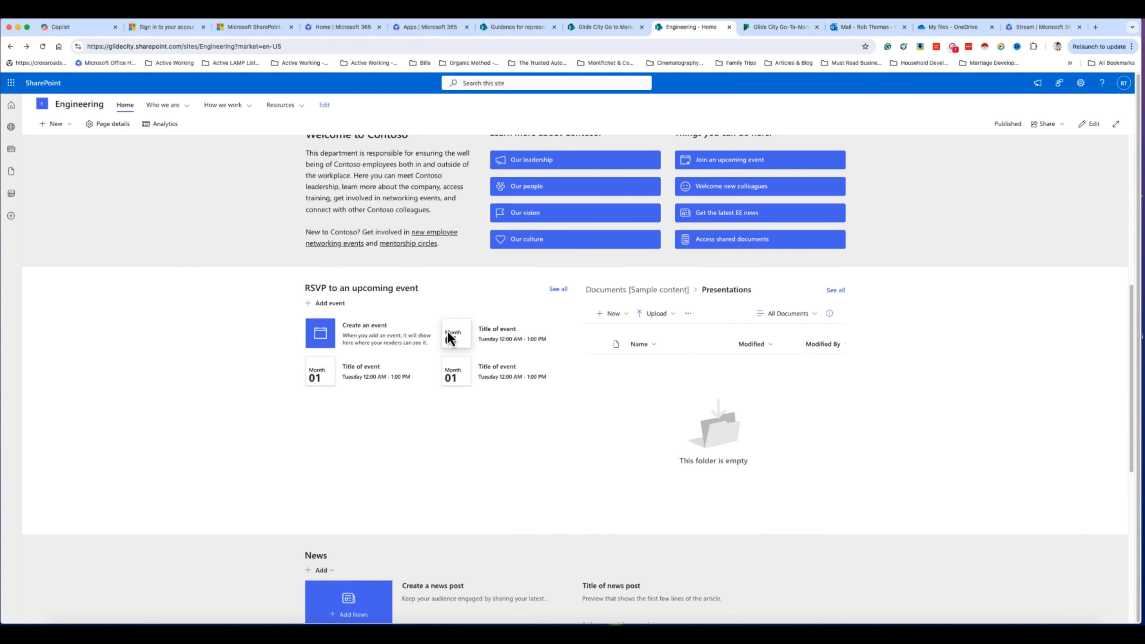
{"action": "left_click", "coordinate": [369, 333]}
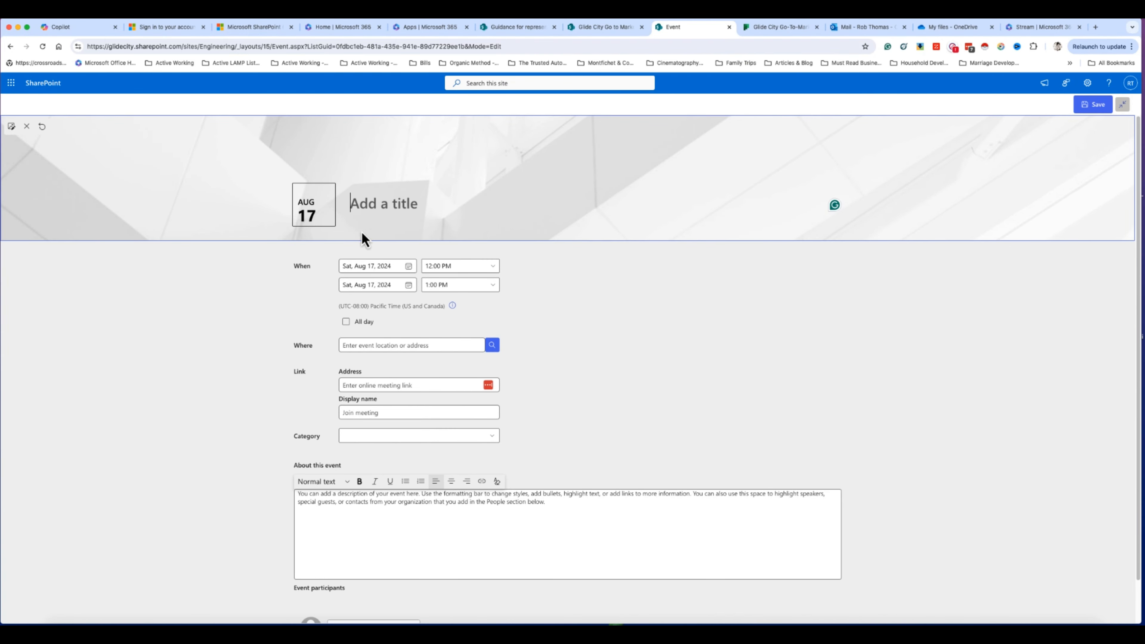
{"action": "left_click", "coordinate": [10, 47]}
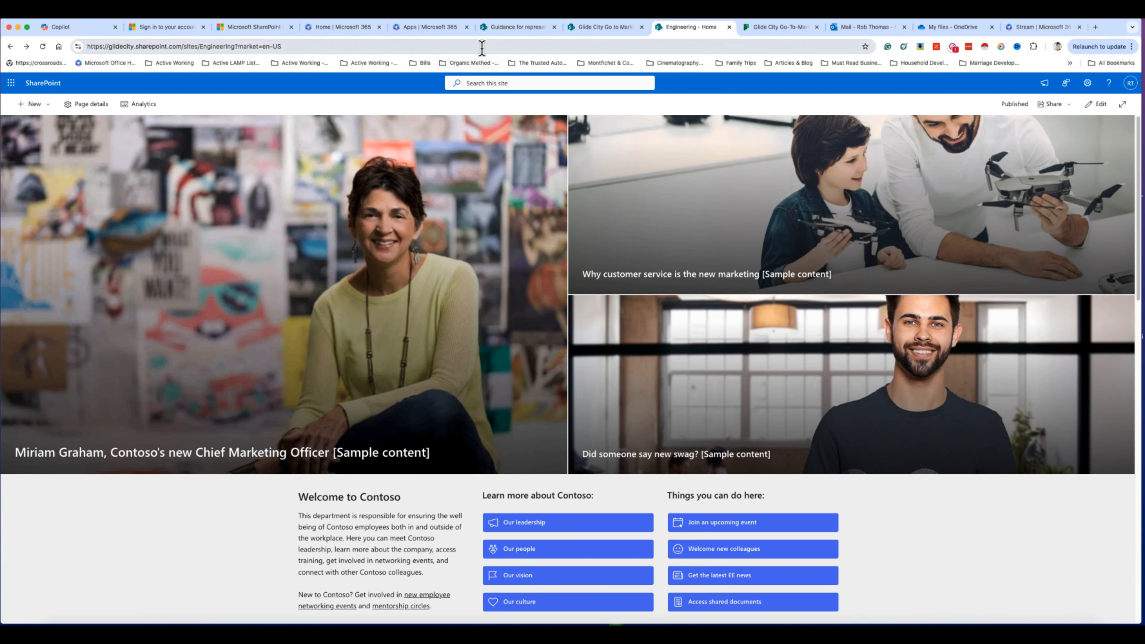
Review the documents, news, leadership and community sections of the Engineering home page.
{"action": "scroll", "coordinate": [370, 248], "scroll_direction": "down", "scroll_amount": 10}
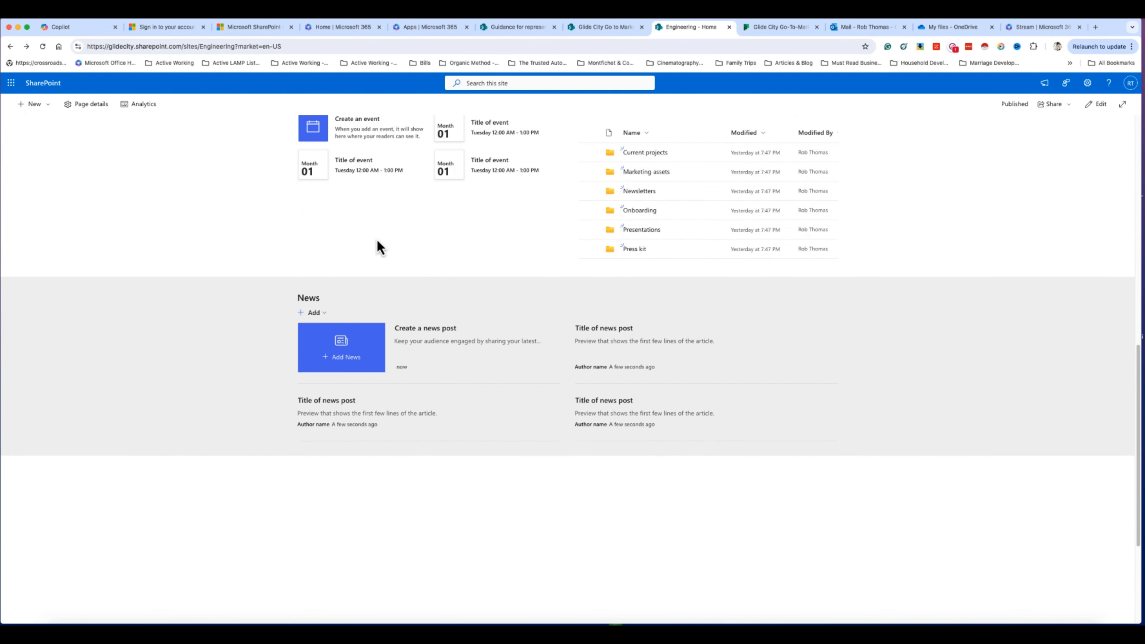
{"action": "scroll", "coordinate": [382, 248], "scroll_direction": "down", "scroll_amount": 3}
{"action": "scroll", "coordinate": [378, 248], "scroll_direction": "up", "scroll_amount": 1}
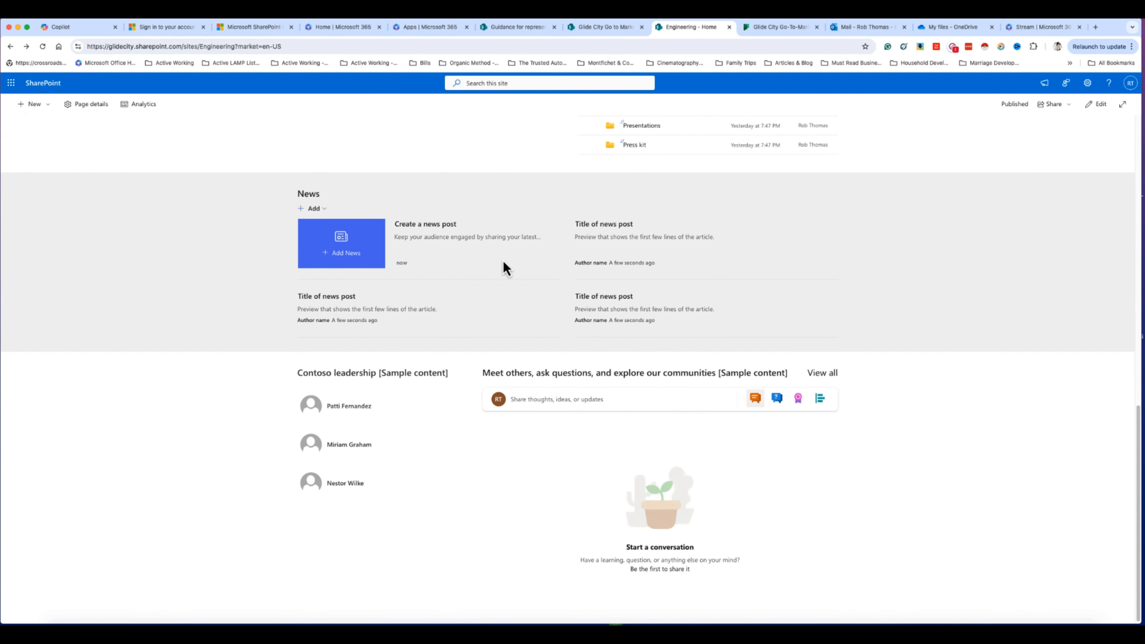
{"action": "scroll", "coordinate": [507, 264], "scroll_direction": "up", "scroll_amount": 12}
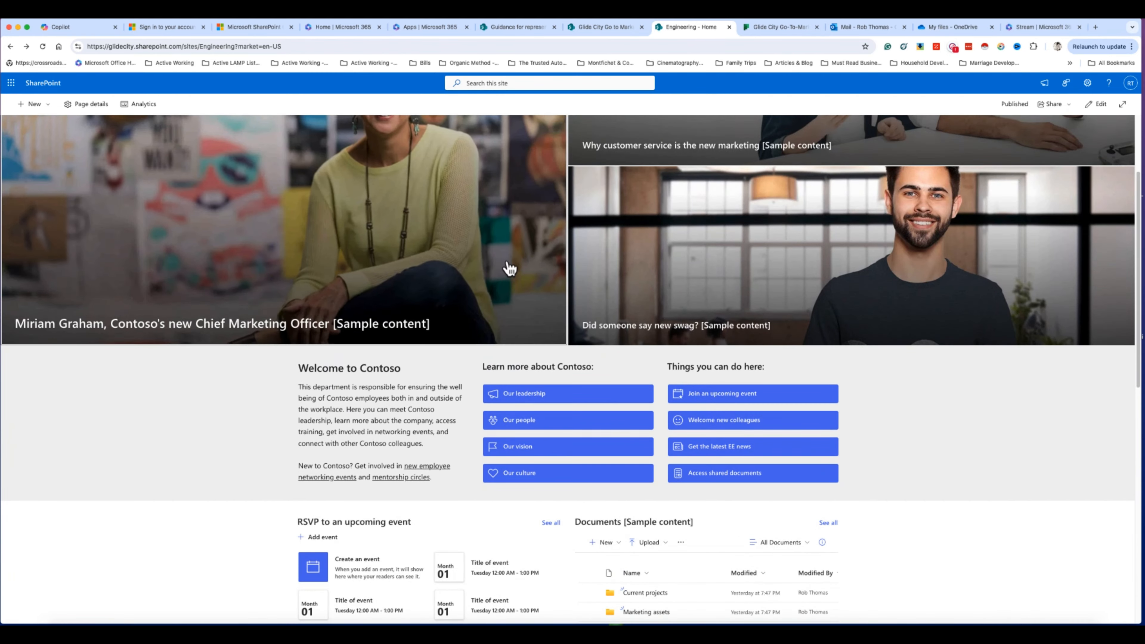
{"action": "scroll", "coordinate": [511, 268], "scroll_direction": "up", "scroll_amount": 3}
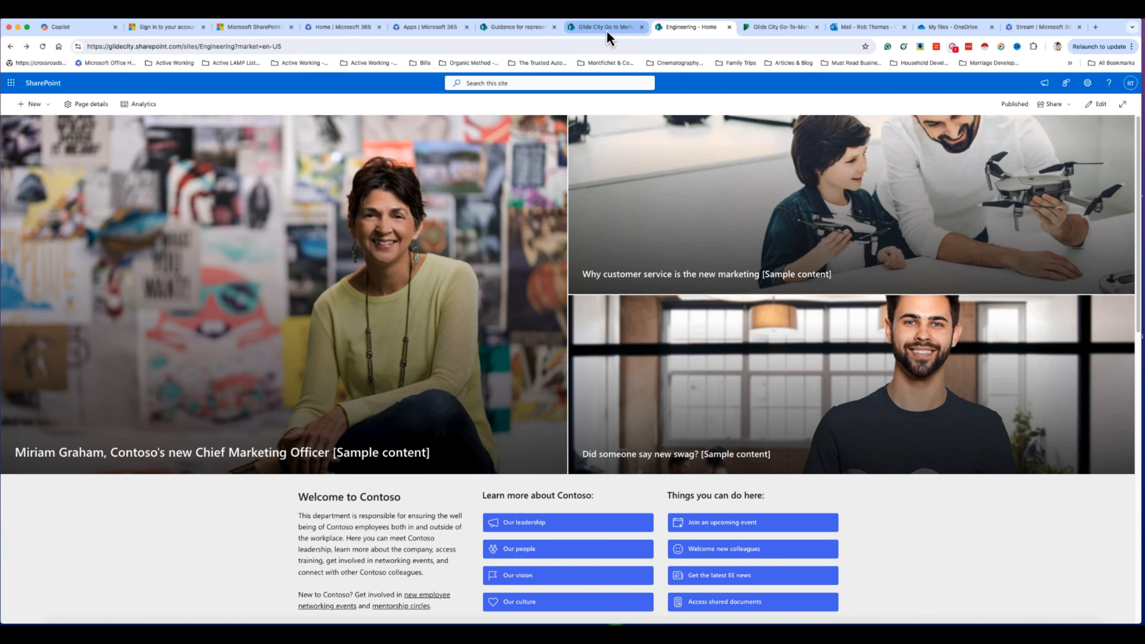
Switch to the new Brand site, browse the available site templates and close the selection without choosing another one.
{"action": "left_click", "coordinate": [608, 28]}
{"action": "left_click", "coordinate": [509, 28]}
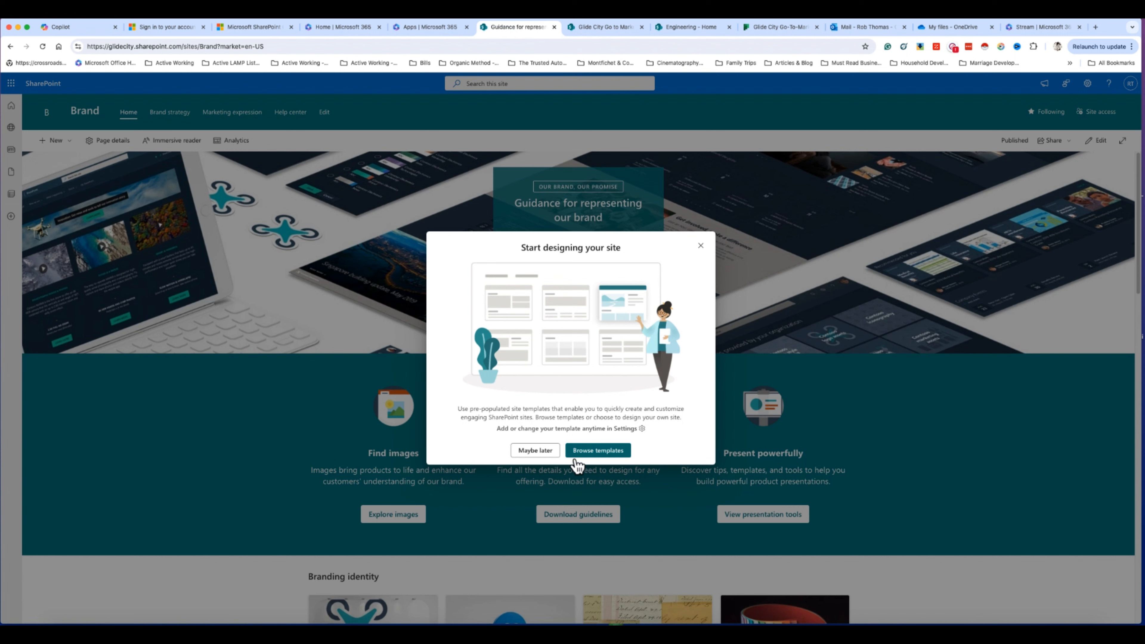
{"action": "left_click", "coordinate": [602, 450]}
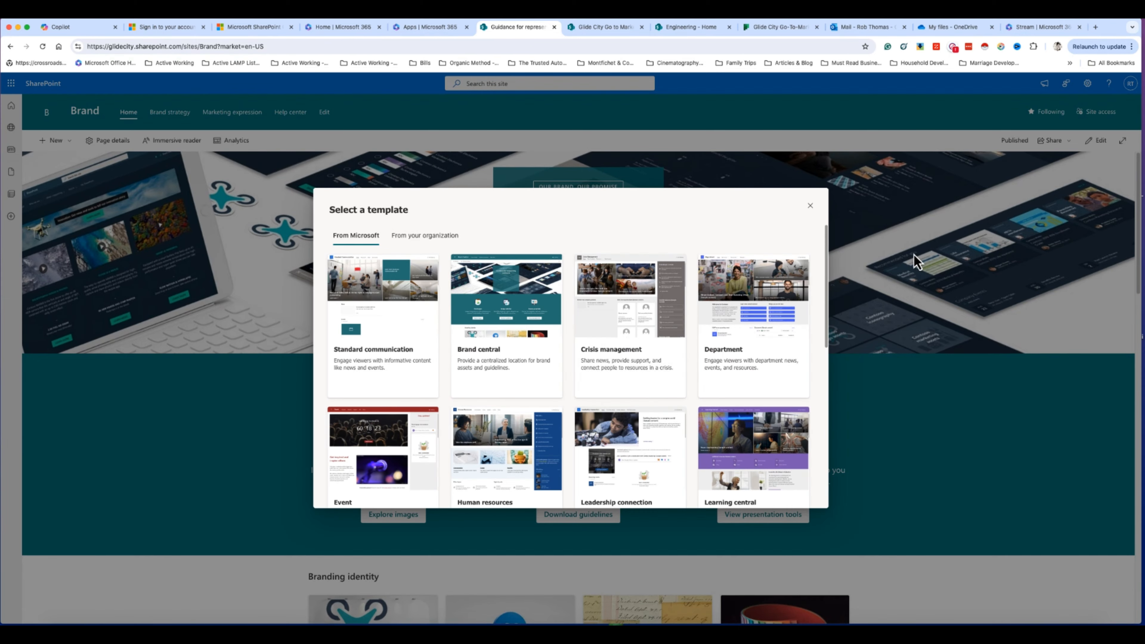
{"action": "left_click", "coordinate": [810, 210]}
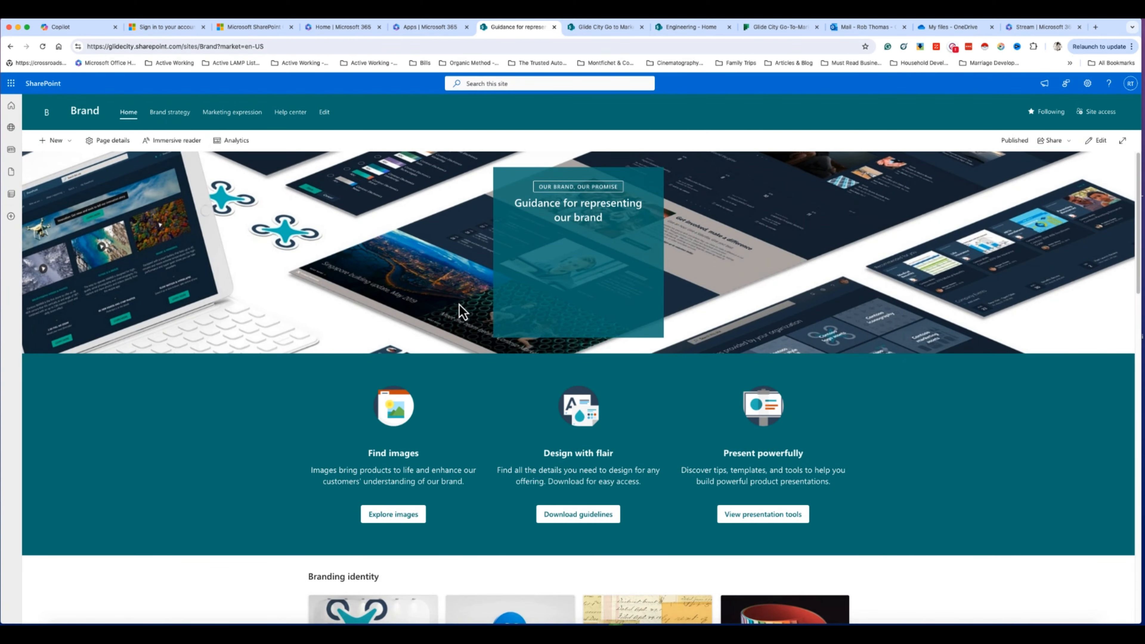
Look through the Brand home page, including its branding identity, templates and other resources sections.
{"action": "scroll", "coordinate": [603, 360], "scroll_direction": "down", "scroll_amount": 15}
{"action": "scroll", "coordinate": [665, 371], "scroll_direction": "up", "scroll_amount": 10}
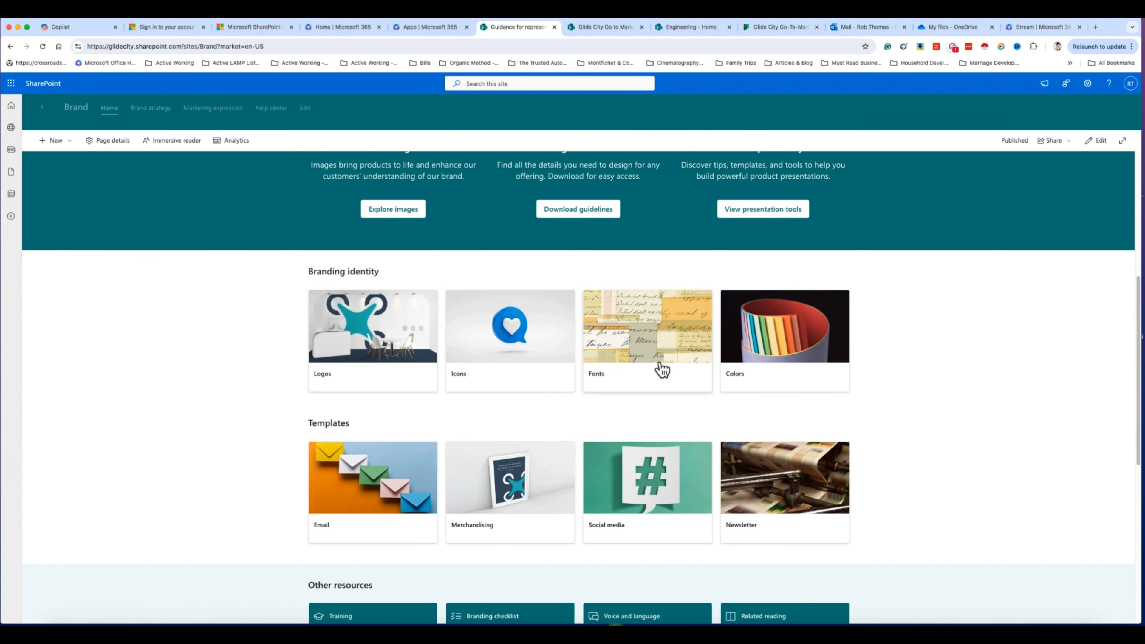
{"action": "scroll", "coordinate": [661, 370], "scroll_direction": "up", "scroll_amount": 5}
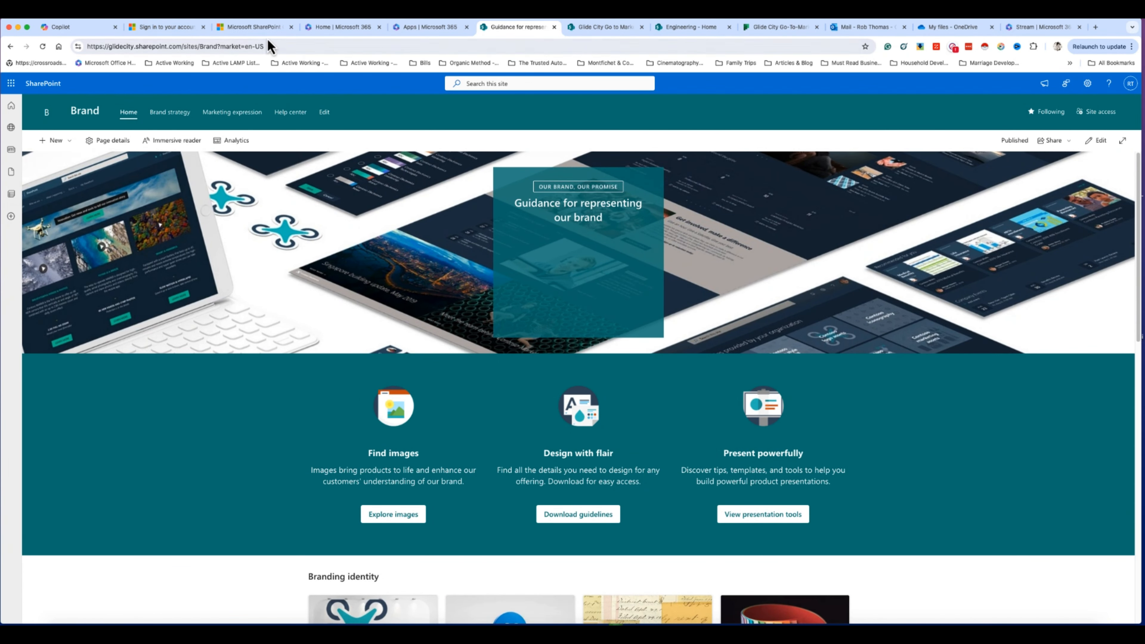
Visit the Brand site's Brand strategy, Marketing expression and Help center pages.
{"action": "left_click", "coordinate": [179, 121]}
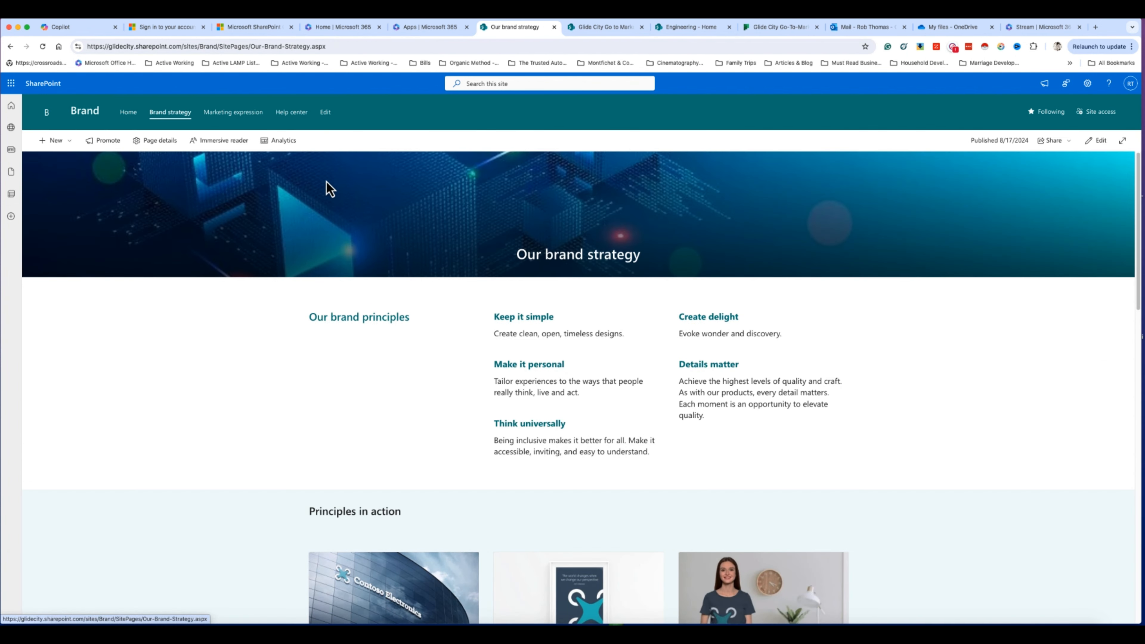
{"action": "left_click", "coordinate": [252, 116]}
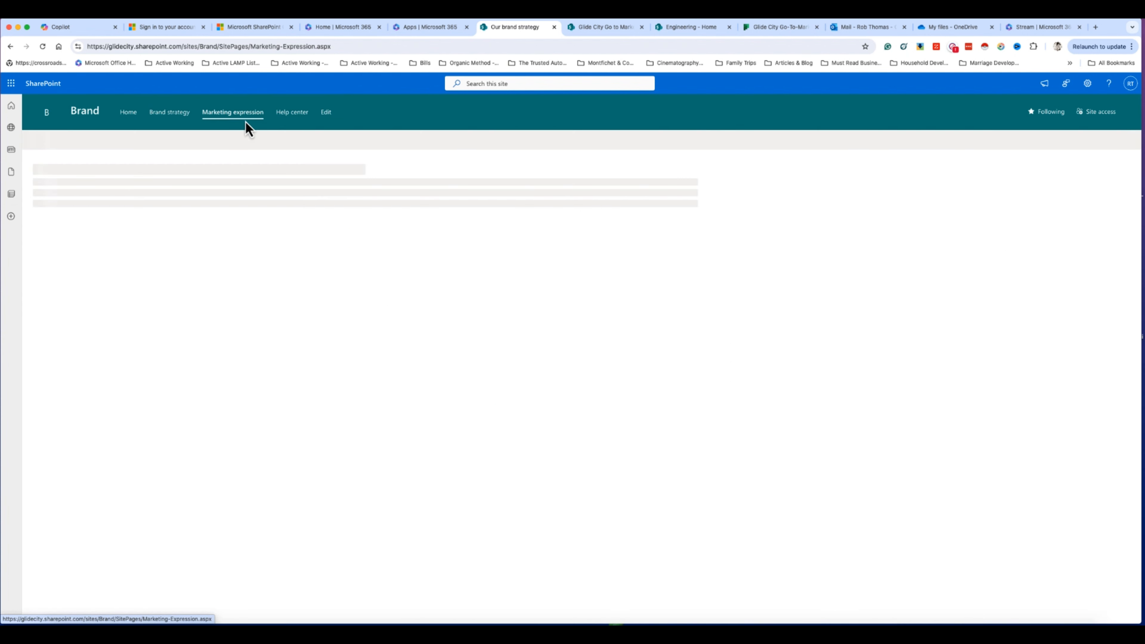
{"action": "left_click", "coordinate": [293, 114]}
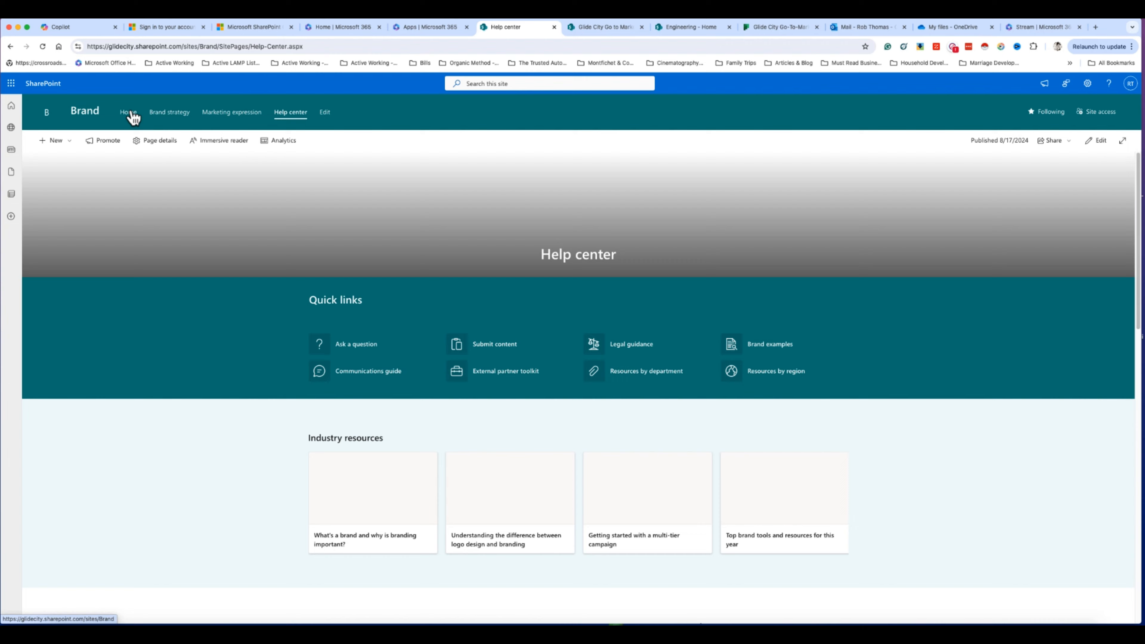
Return to the Brand home page and view the kinds of new content that can be added to the site.
{"action": "left_click", "coordinate": [129, 114]}
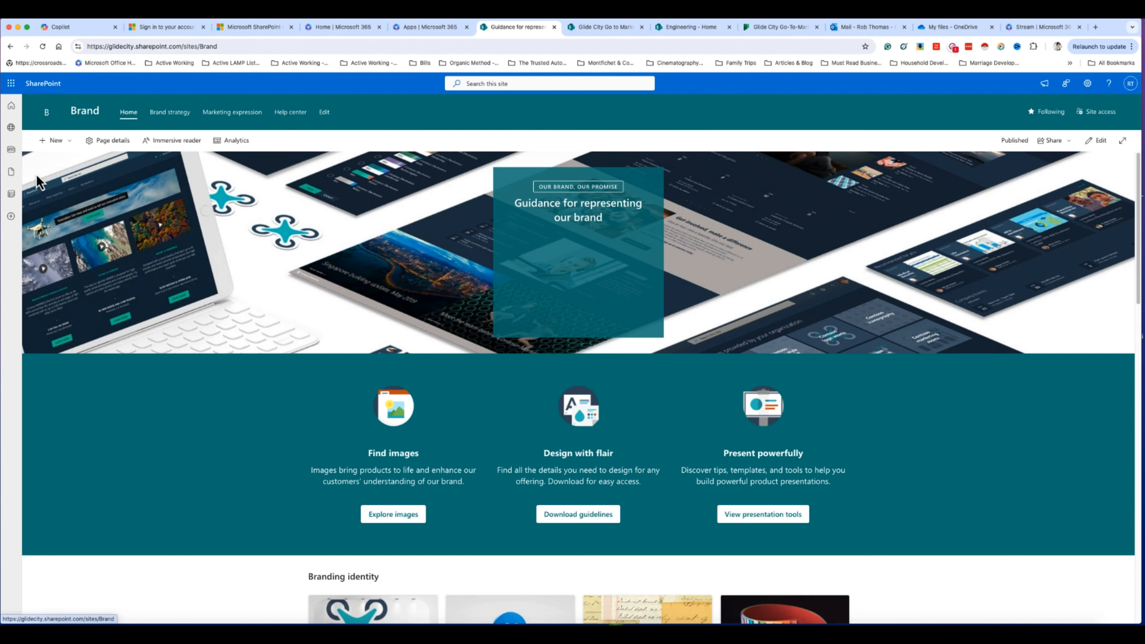
{"action": "left_click", "coordinate": [64, 145]}
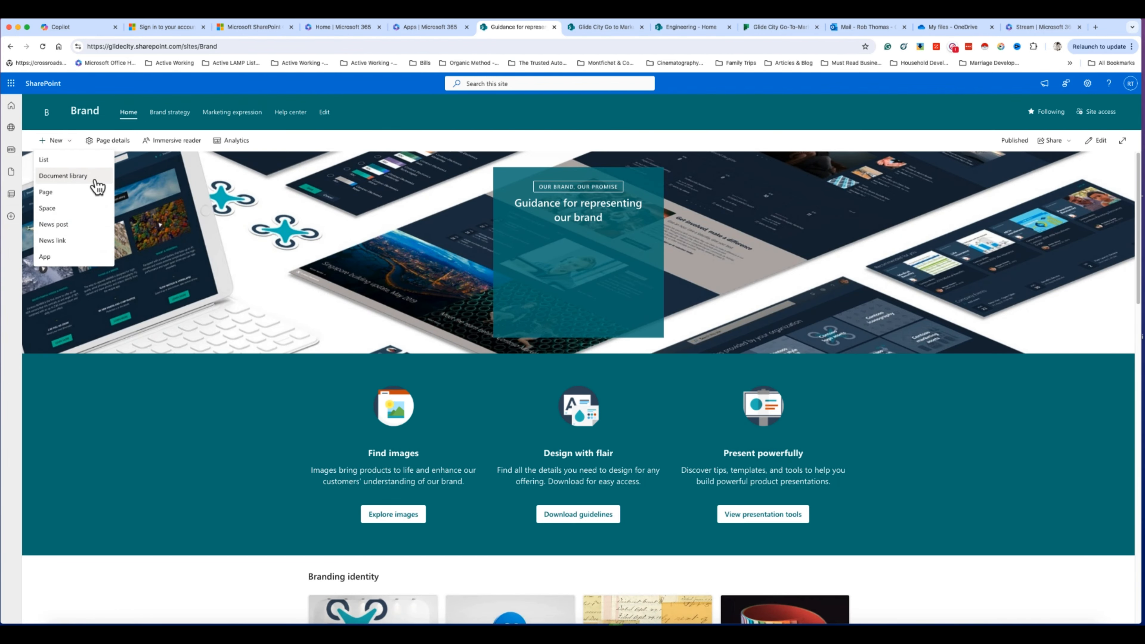
{"action": "left_click", "coordinate": [746, 138]}
Switch to the Glide City Go to Market site and move its browser tab ahead of the Brand site's tab.
{"action": "left_click", "coordinate": [606, 28]}
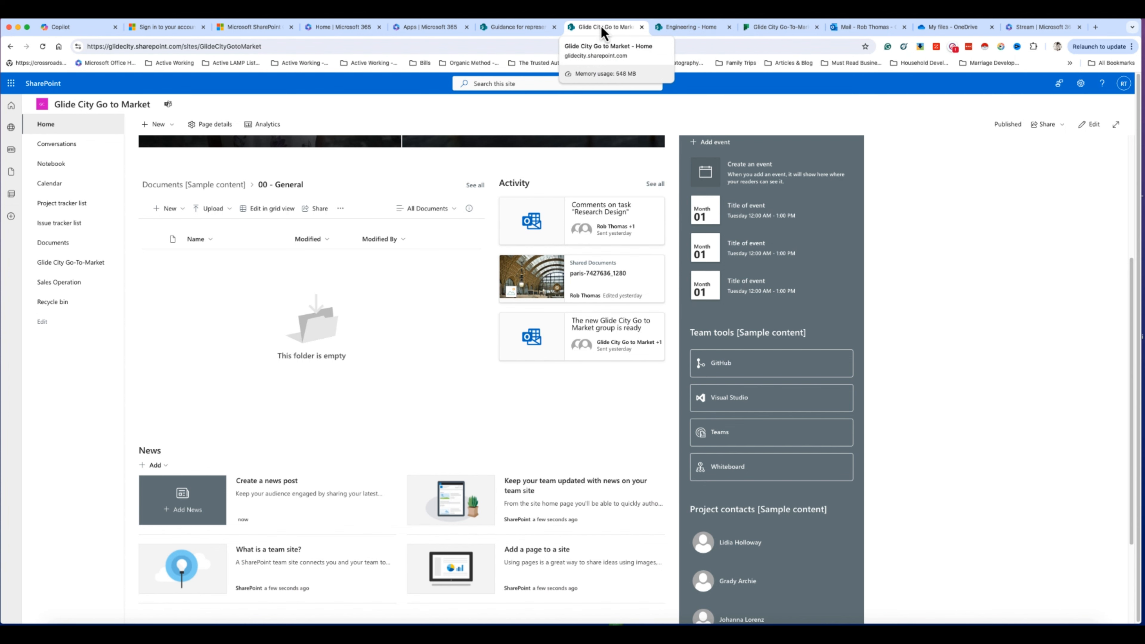
{"action": "left_click_drag", "start_coordinate": [600, 27], "coordinate": [525, 29]}
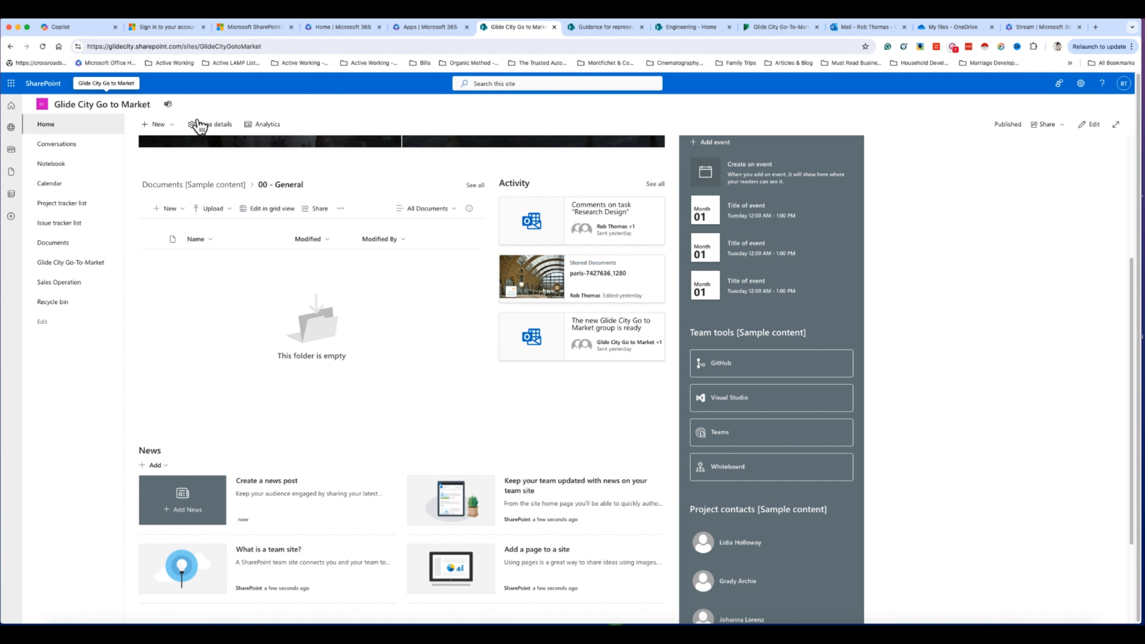
Open SharePoint in a new tab from the Microsoft 365 apps page and start creating a team site.
{"action": "left_click", "coordinate": [424, 30]}
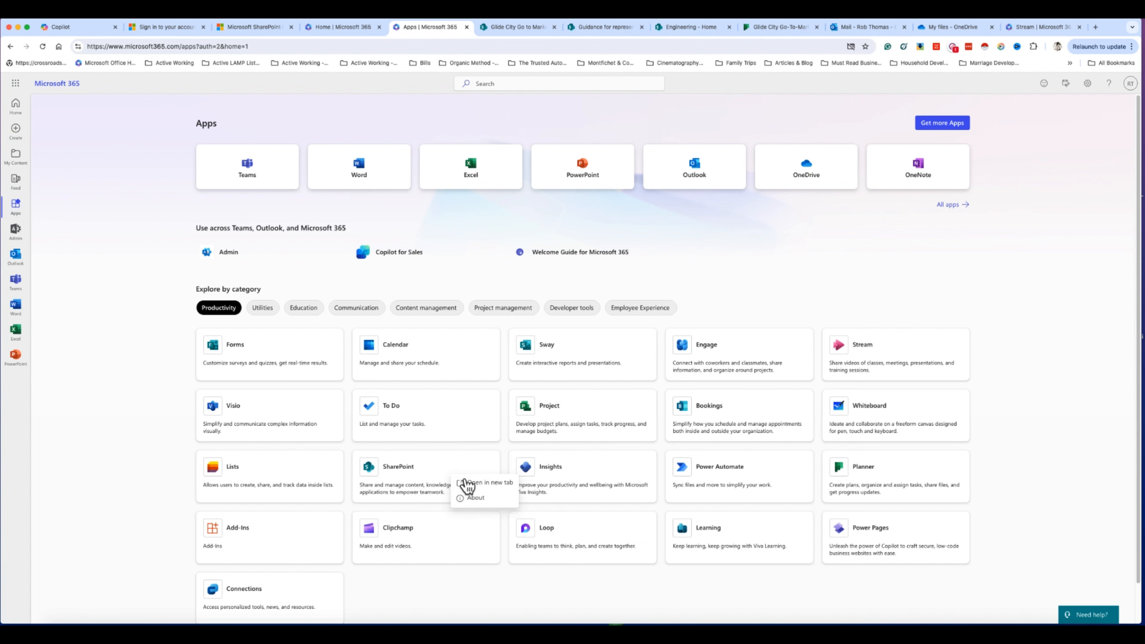
{"action": "left_click", "coordinate": [486, 484]}
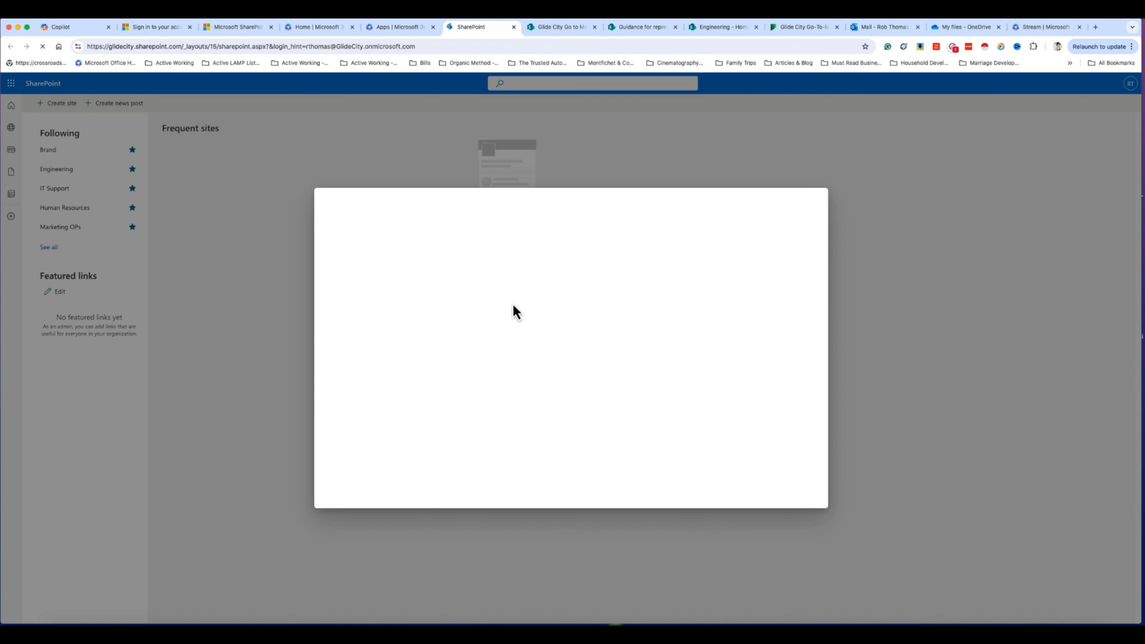
{"action": "left_click", "coordinate": [504, 361]}
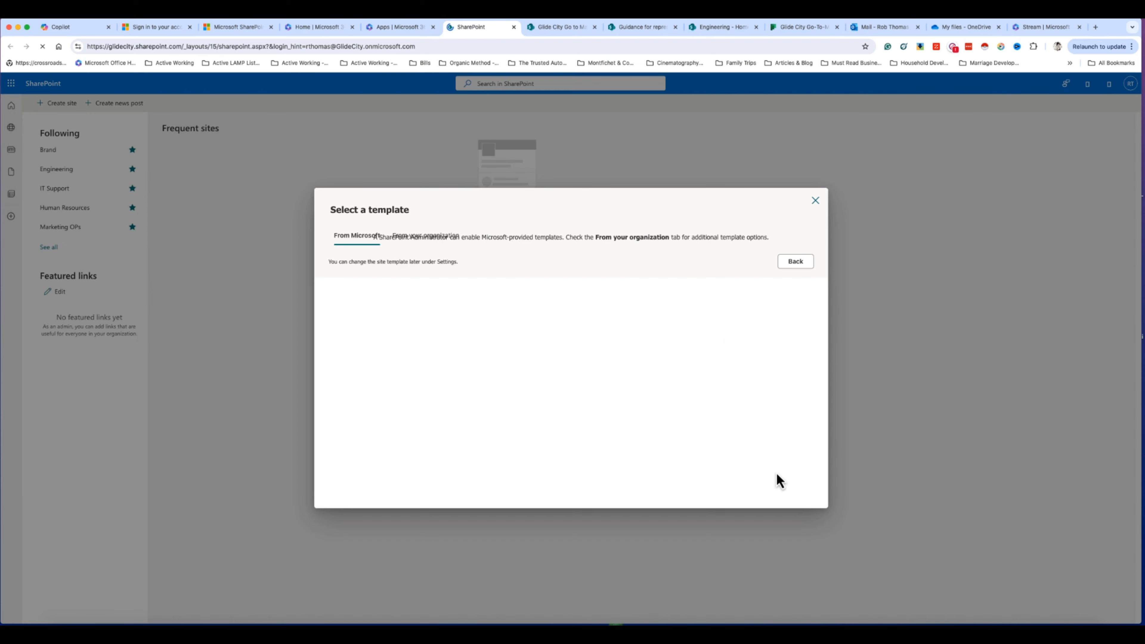
Choose Microsoft's Training course template for the new team site.
{"action": "scroll", "coordinate": [616, 366], "scroll_direction": "down", "scroll_amount": 5}
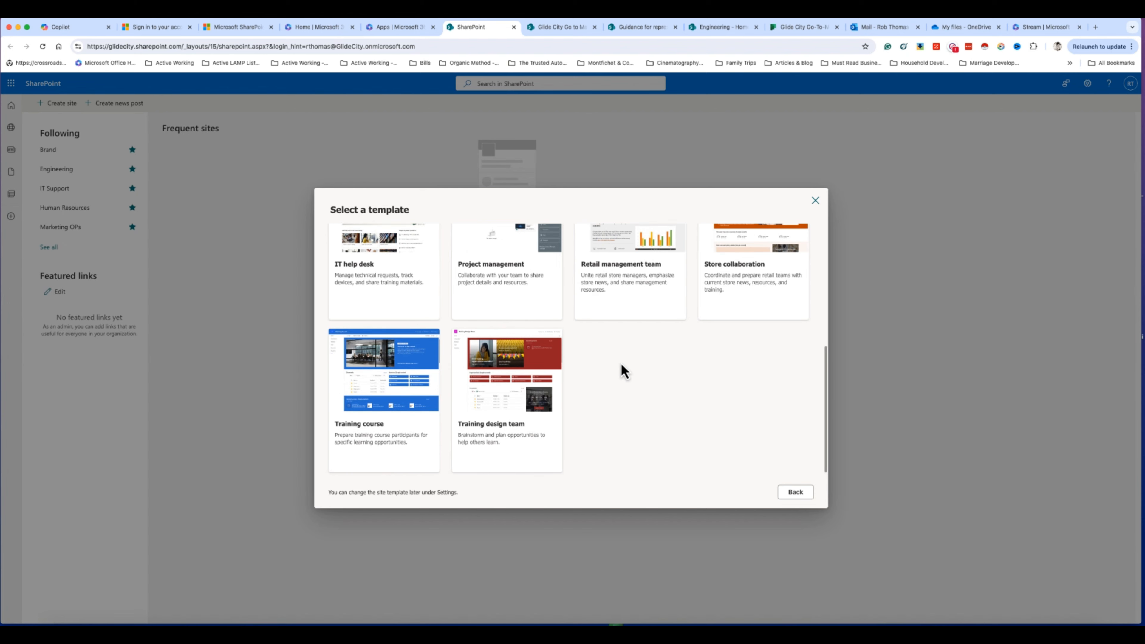
{"action": "left_click", "coordinate": [406, 362]}
{"action": "left_click", "coordinate": [787, 496]}
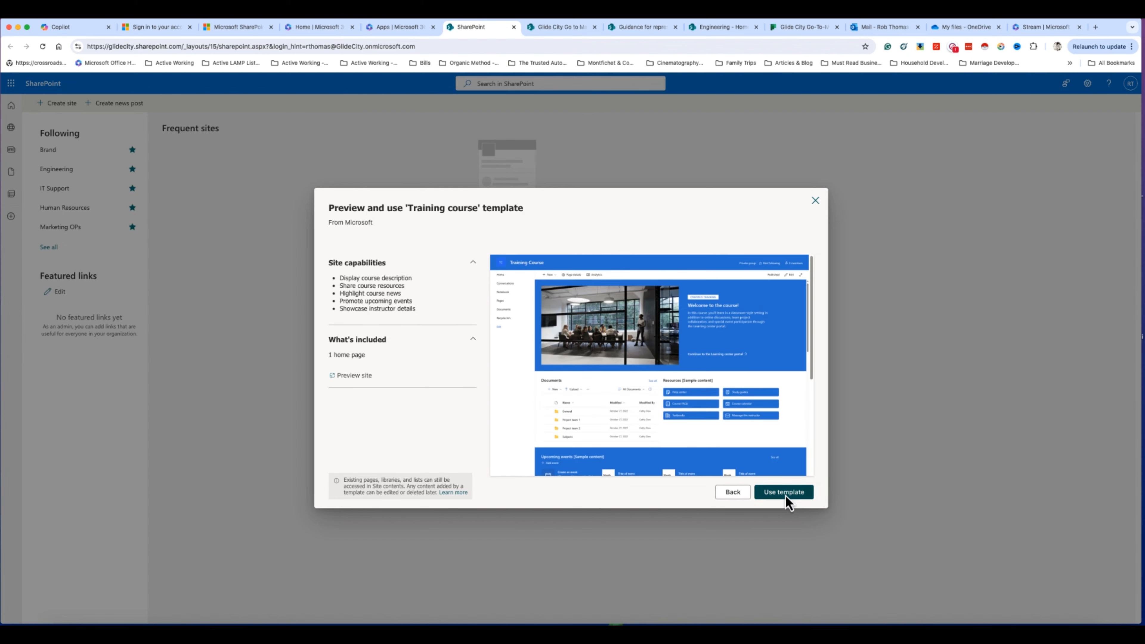
Name the new site "Training and Education".
{"action": "left_click", "coordinate": [613, 361]}
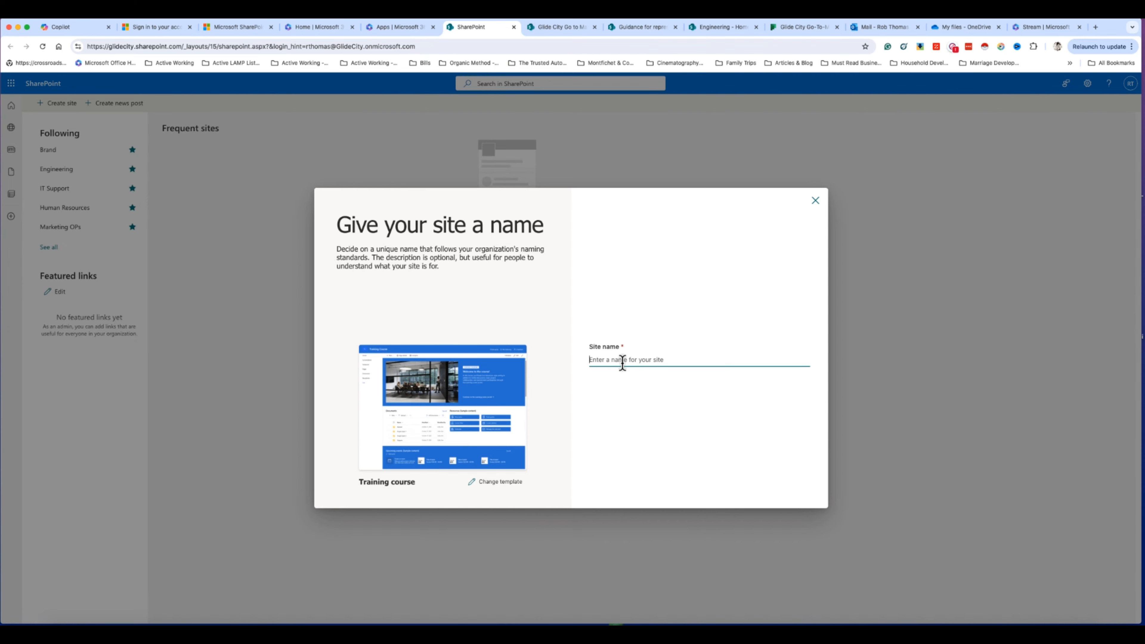
{"action": "type", "text": "Trai"}
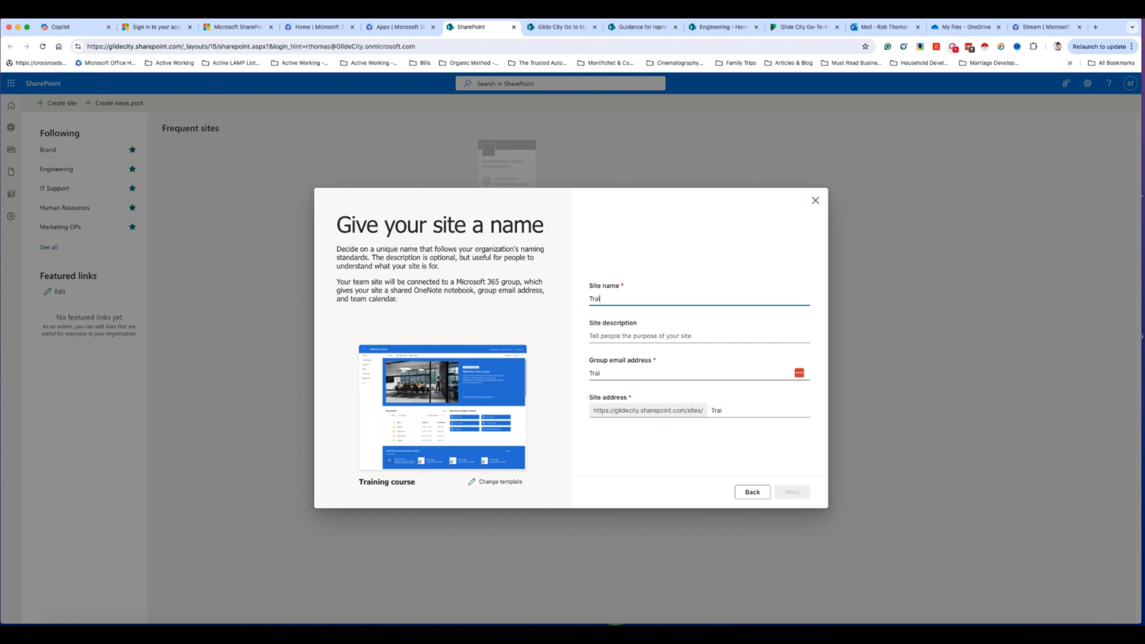
{"action": "key", "text": "BackSpace"}
{"action": "key", "text": "BackSpace"}
{"action": "key", "text": "BackSpace"}
{"action": "type", "text": "Tra"}
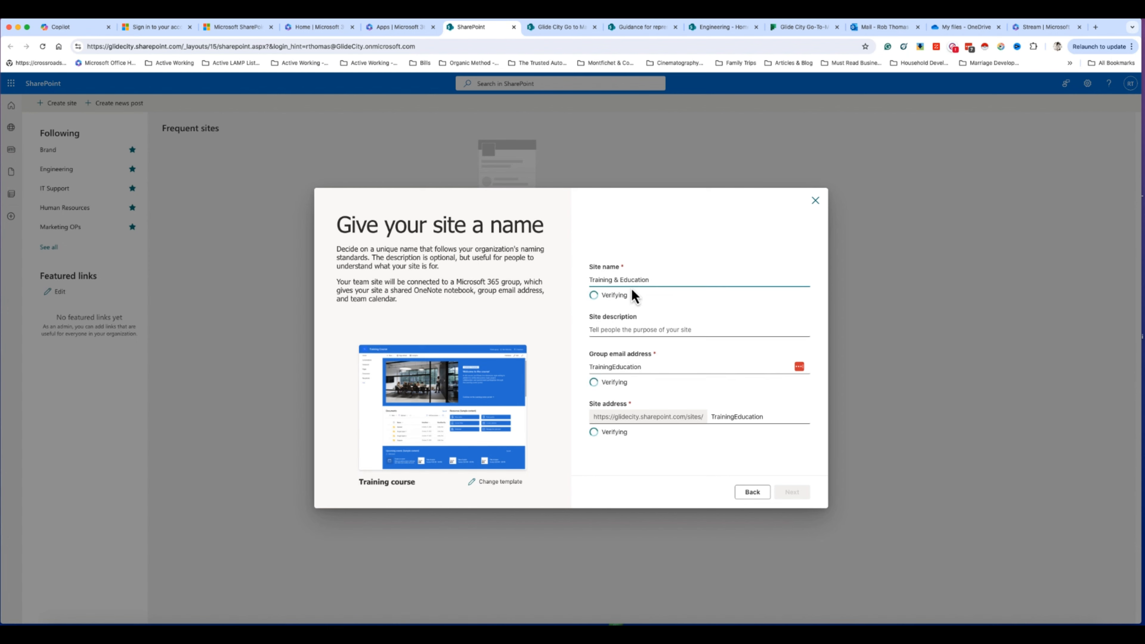
{"action": "key", "text": "BackSpace"}
{"action": "type", "text": "and"}
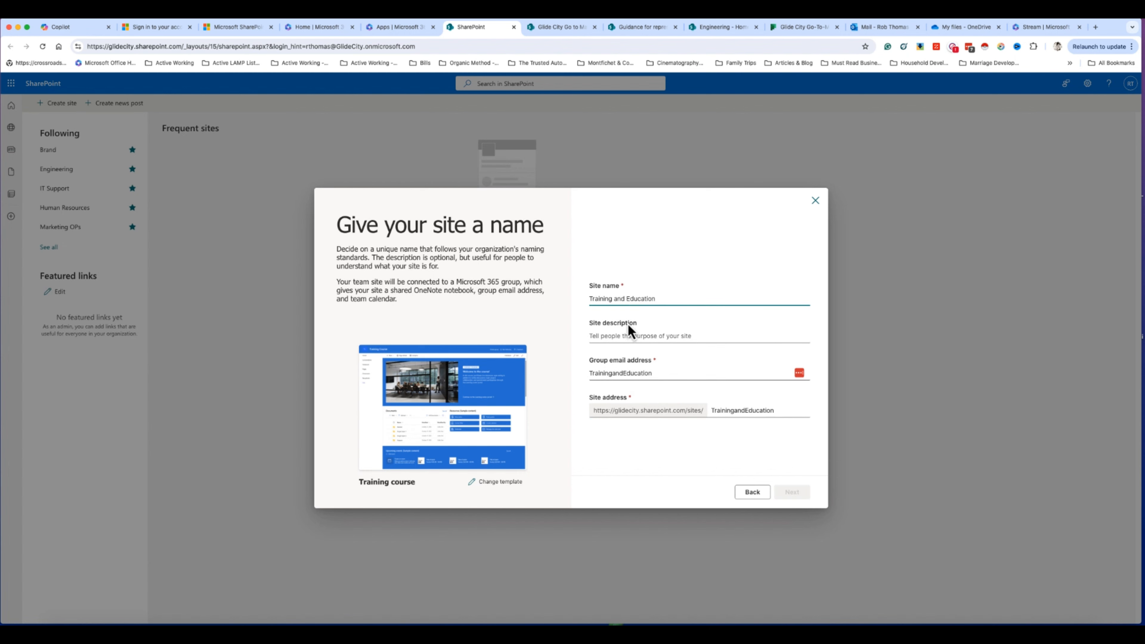
Set the site description to "Training" and create the site.
{"action": "left_click", "coordinate": [626, 334]}
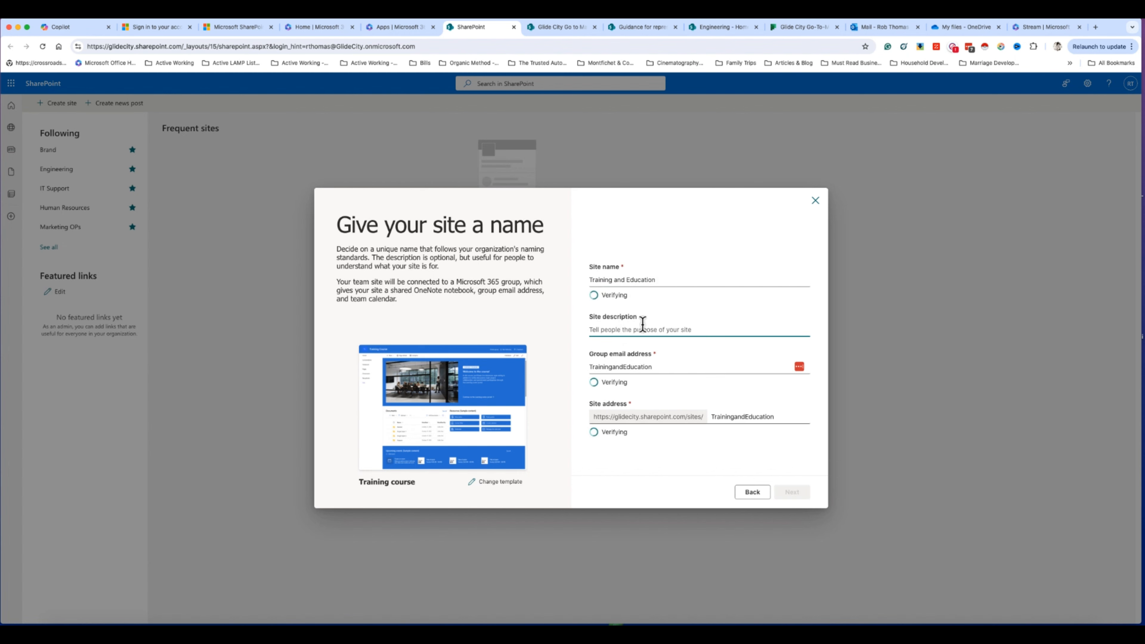
{"action": "double_click", "coordinate": [603, 287]}
{"action": "key", "text": "ctrl+c"}
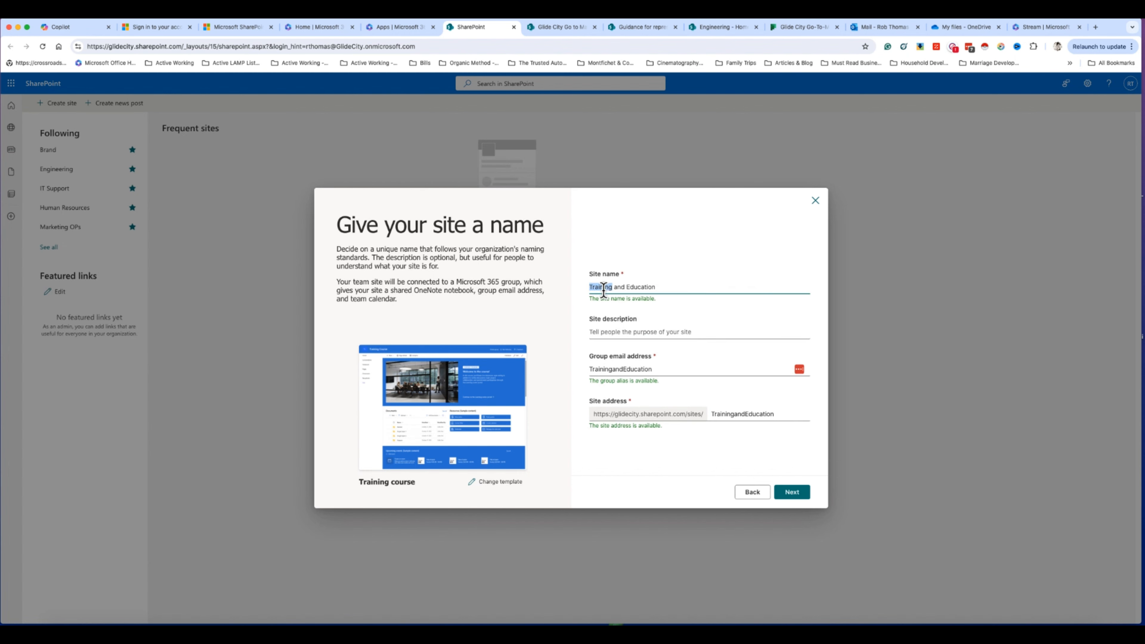
{"action": "left_click", "coordinate": [614, 333]}
{"action": "key", "text": "ctrl+v"}
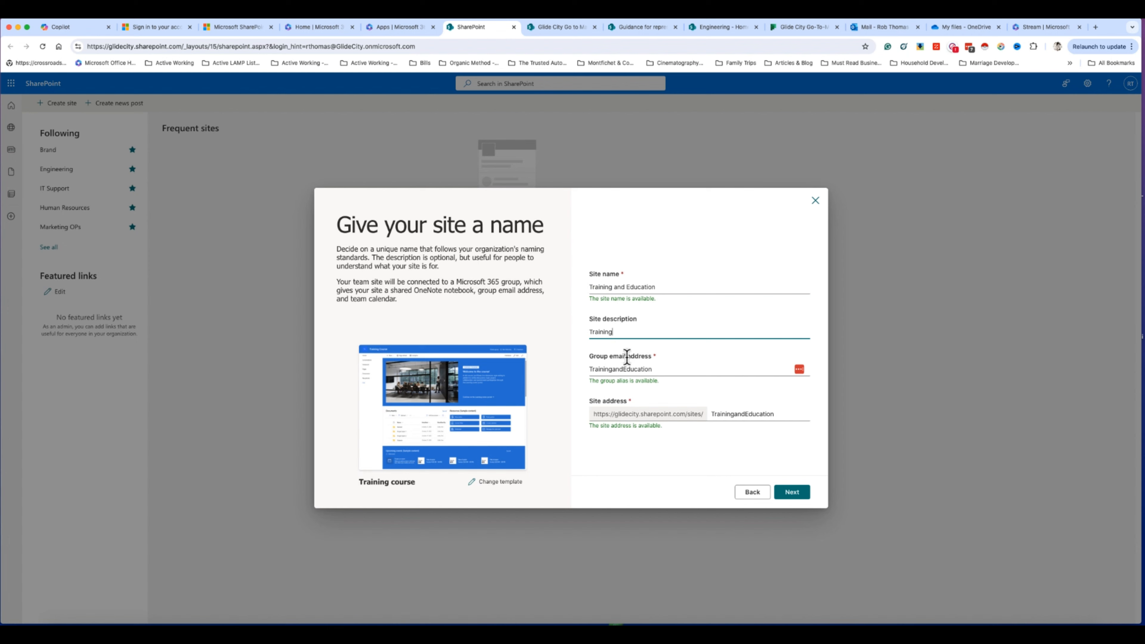
{"action": "left_click", "coordinate": [793, 493]}
{"action": "left_click", "coordinate": [778, 496]}
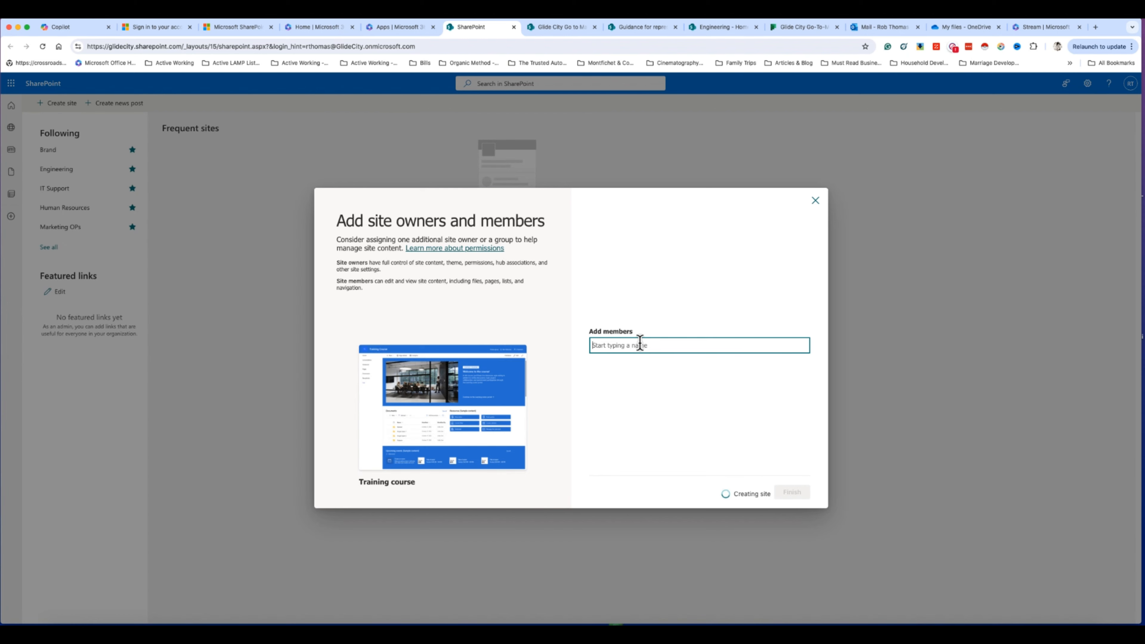
Add the company's CEO to the new site and set the role to Owner.
{"action": "type", "text": "kema"}
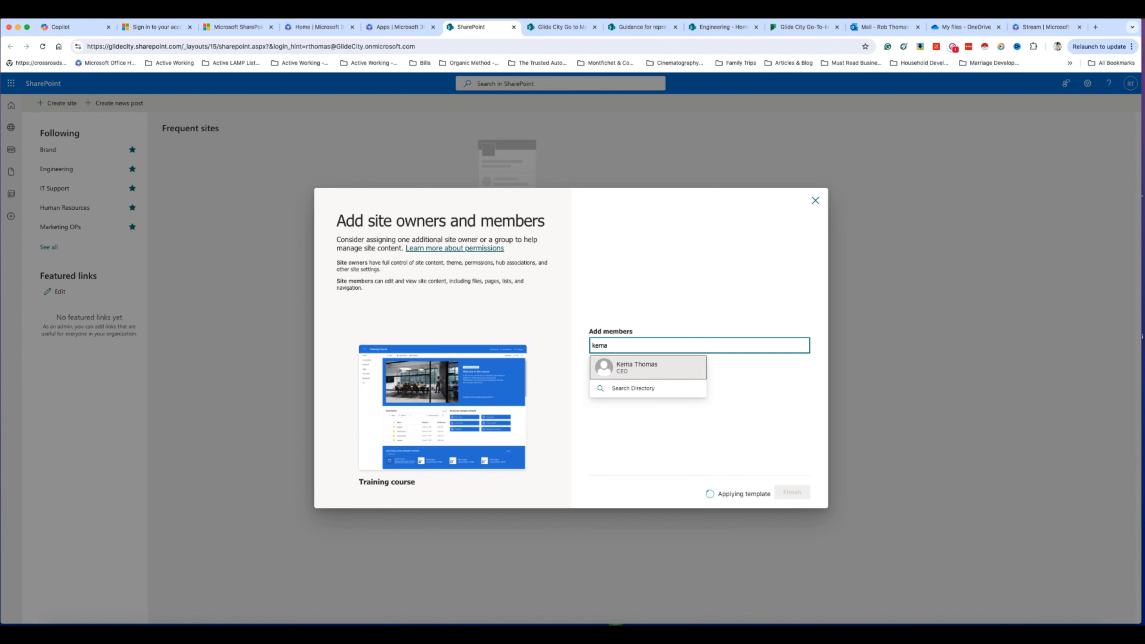
{"action": "left_click", "coordinate": [634, 371]}
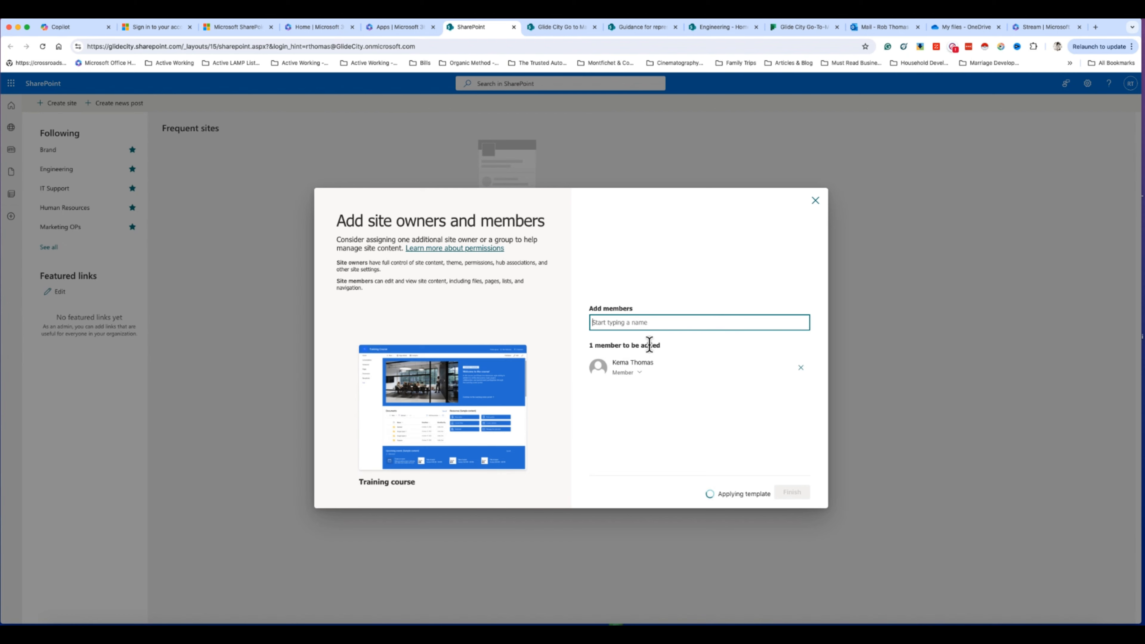
{"action": "left_click", "coordinate": [641, 374]}
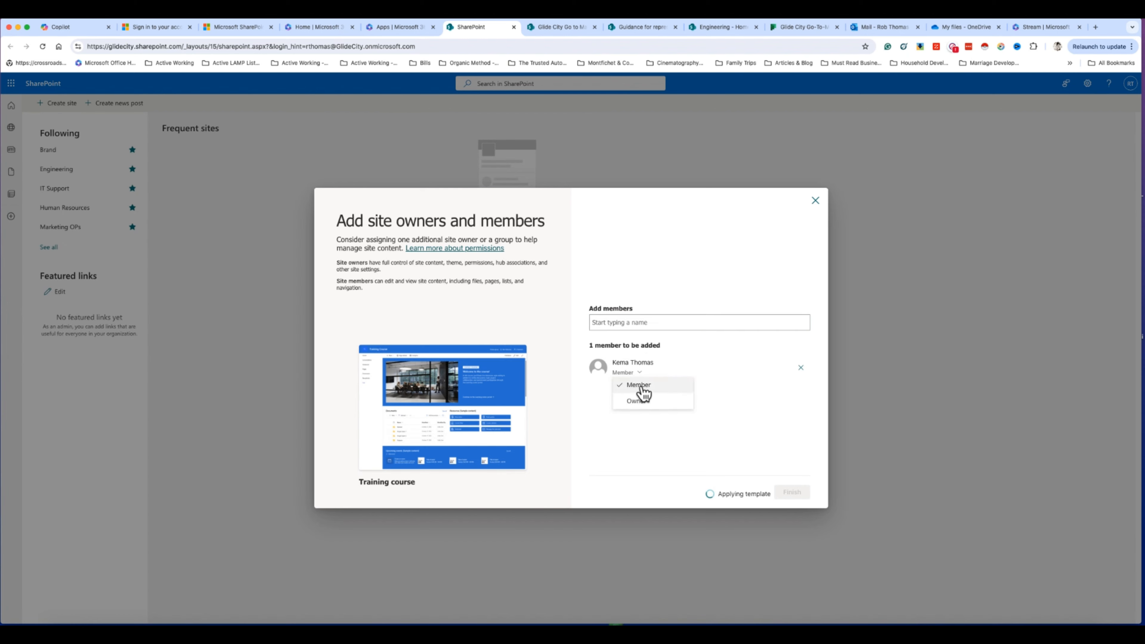
{"action": "left_click", "coordinate": [639, 408]}
Add the signed-in account holder to the new site as another Owner and finish the site setup.
{"action": "type", "text": "rob"}
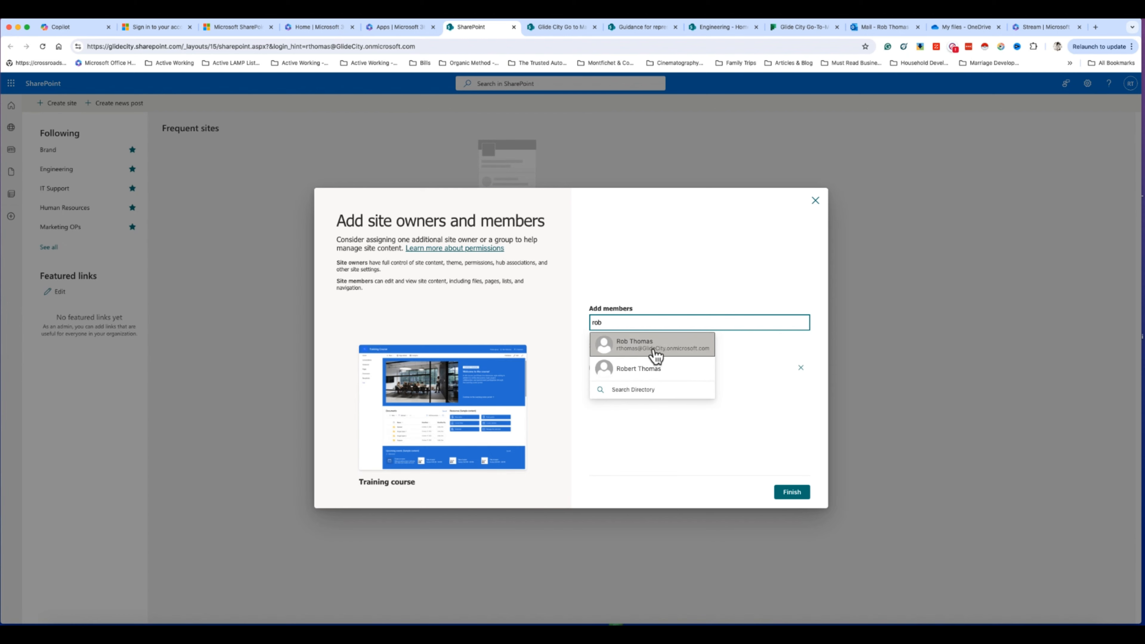
{"action": "left_click", "coordinate": [651, 351]}
{"action": "left_click", "coordinate": [636, 389]}
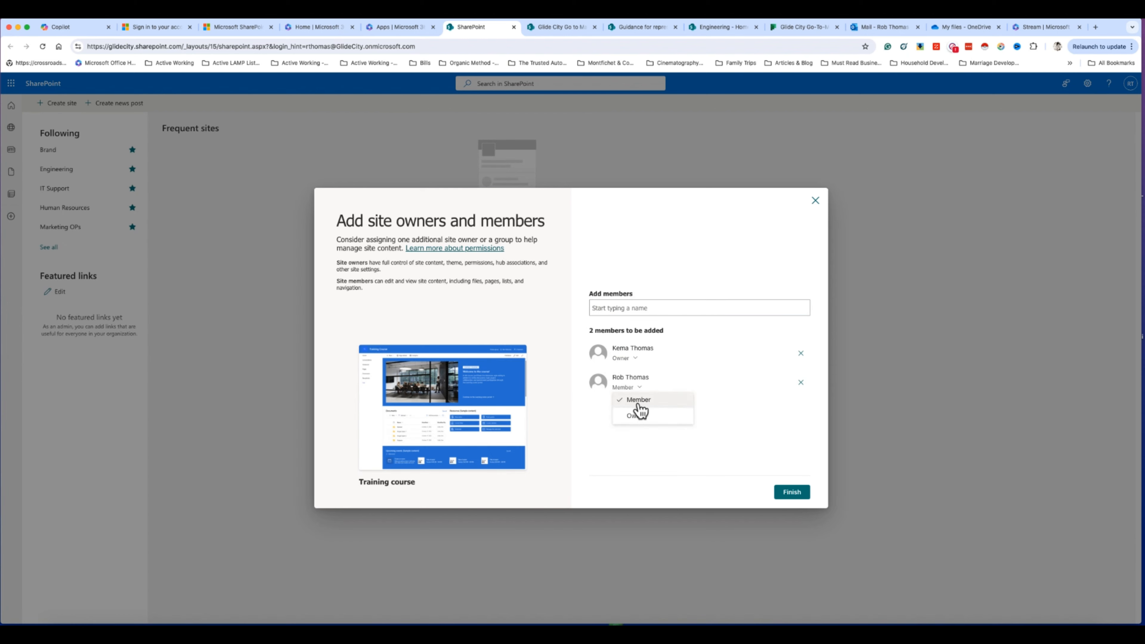
{"action": "left_click", "coordinate": [640, 420]}
{"action": "left_click", "coordinate": [805, 497]}
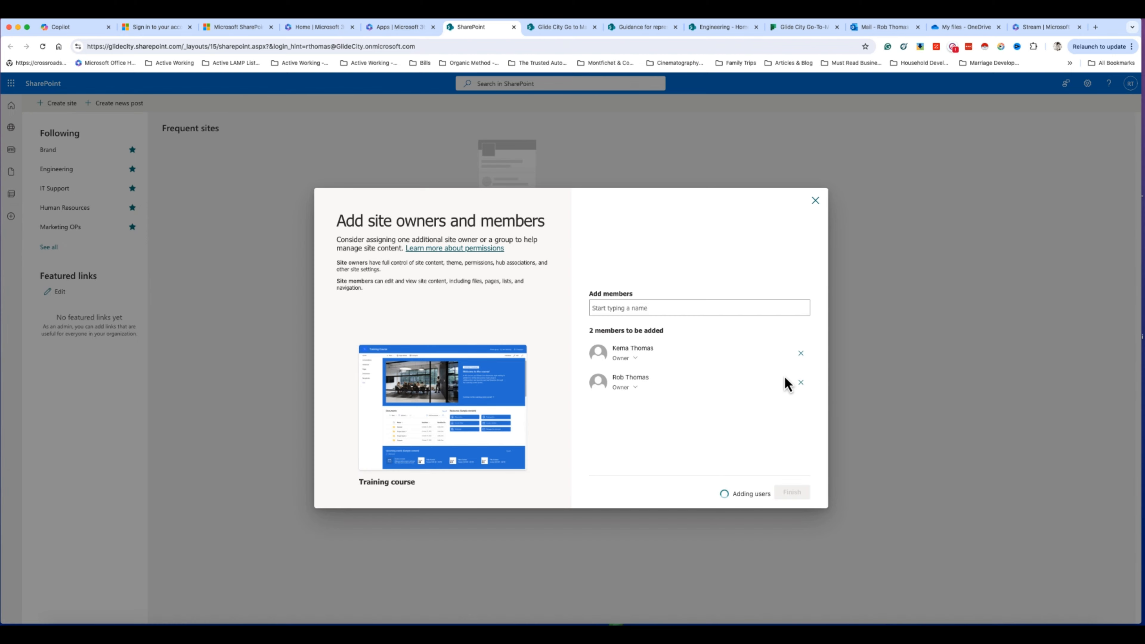
Return to the Glide City Go to Market site, look over its home page and open its Conversations.
{"action": "left_click", "coordinate": [544, 30]}
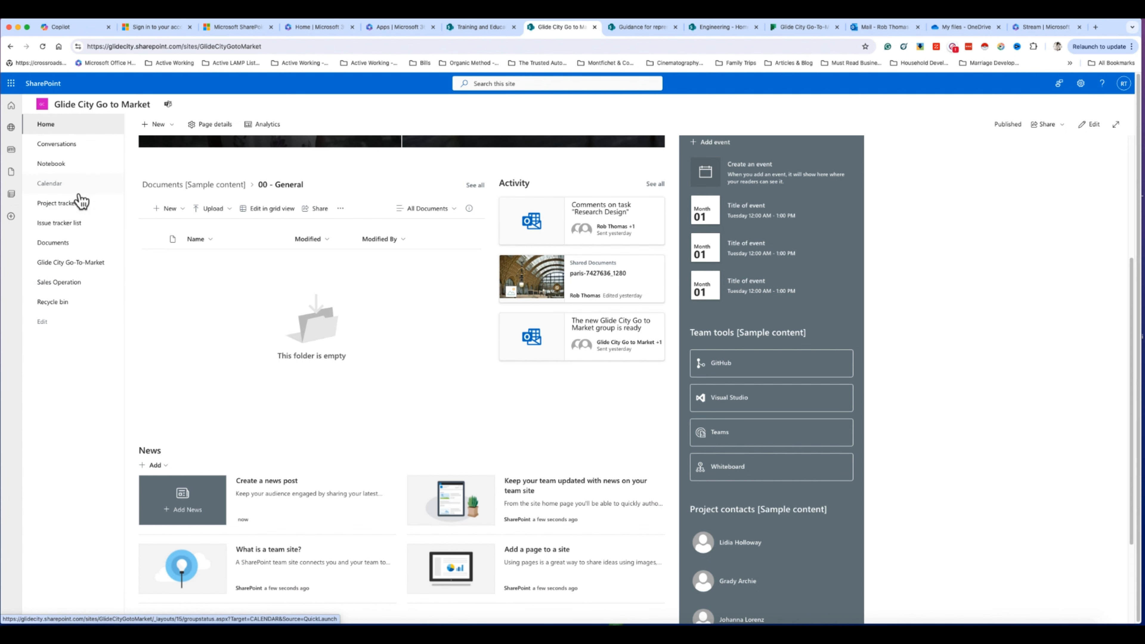
{"action": "scroll", "coordinate": [446, 249], "scroll_direction": "down", "scroll_amount": 1}
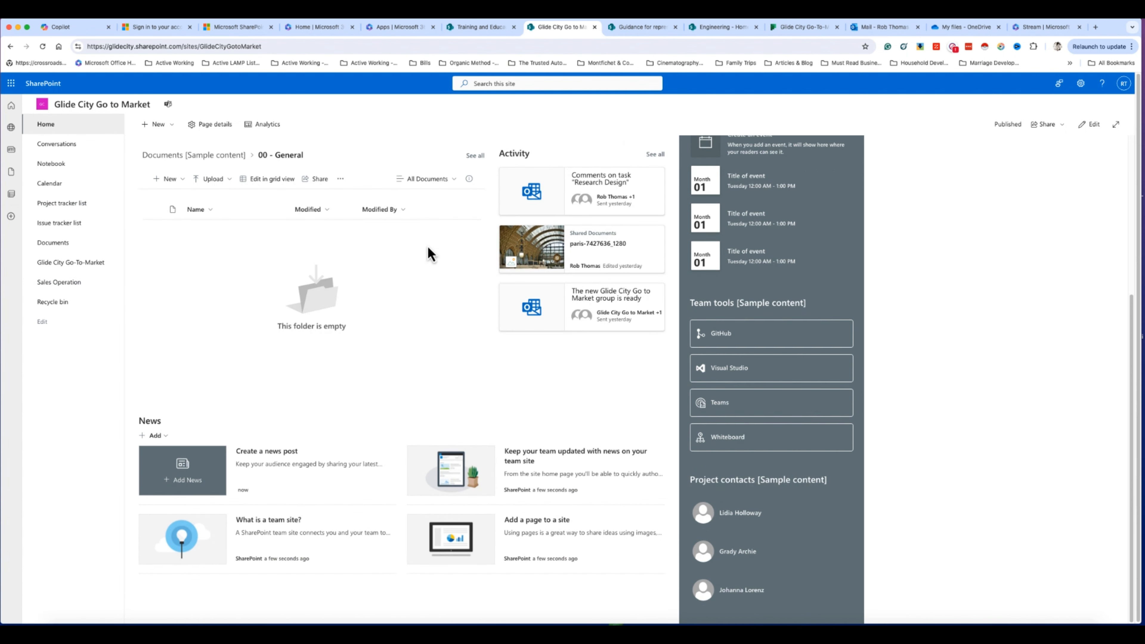
{"action": "scroll", "coordinate": [421, 249], "scroll_direction": "up", "scroll_amount": 5}
{"action": "left_click", "coordinate": [68, 160]}
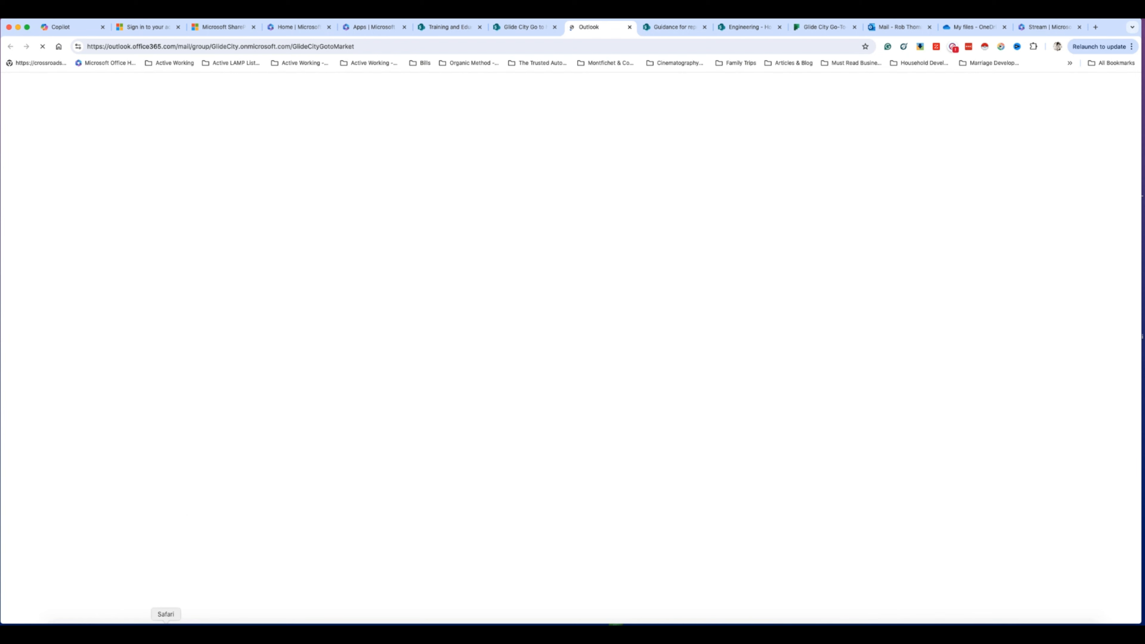
Switch to Microsoft Teams to view the list of teams, and return to the Glide City Go to Market site.
{"action": "left_click", "coordinate": [207, 621]}
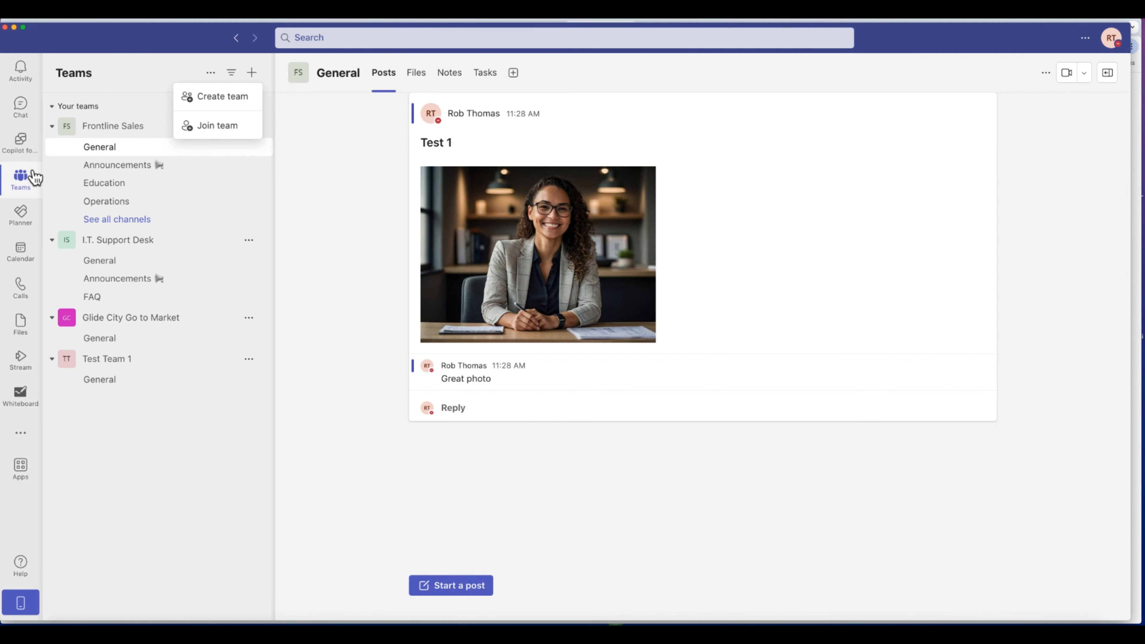
{"action": "left_click", "coordinate": [25, 188]}
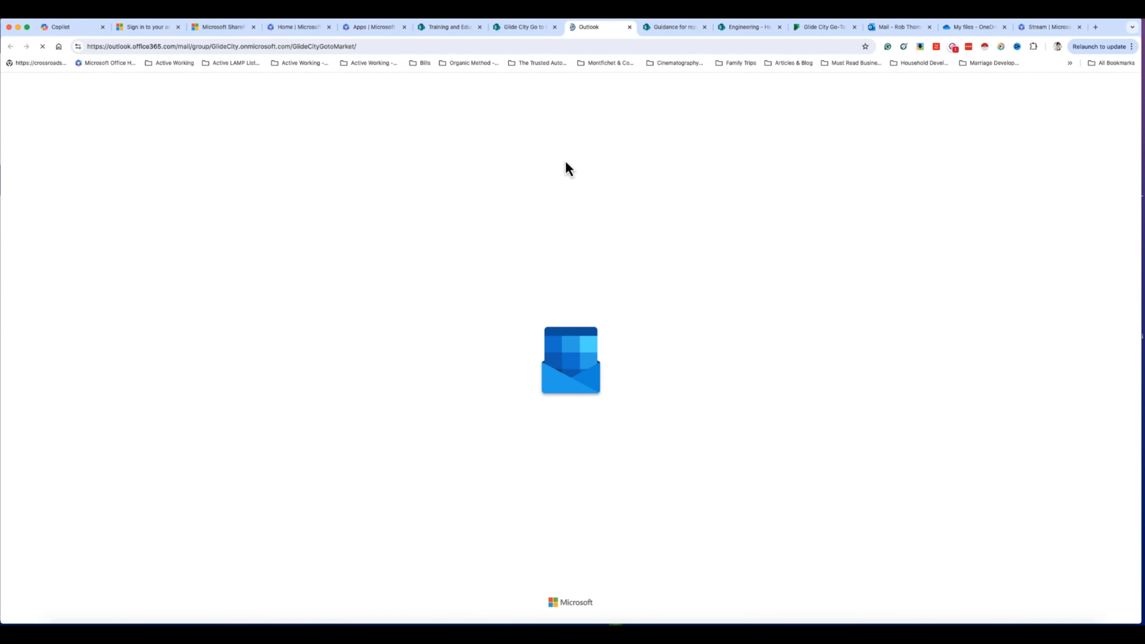
{"action": "left_click", "coordinate": [526, 30]}
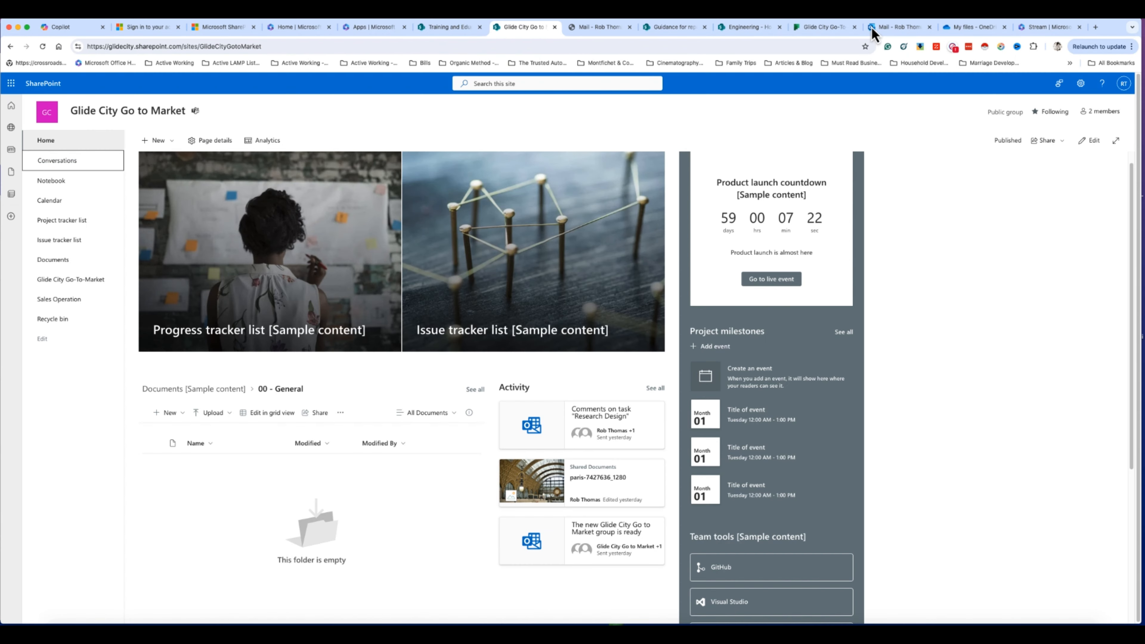
Check the inbox in both open Outlook mail tabs for the site's group conversations.
{"action": "left_click", "coordinate": [908, 29]}
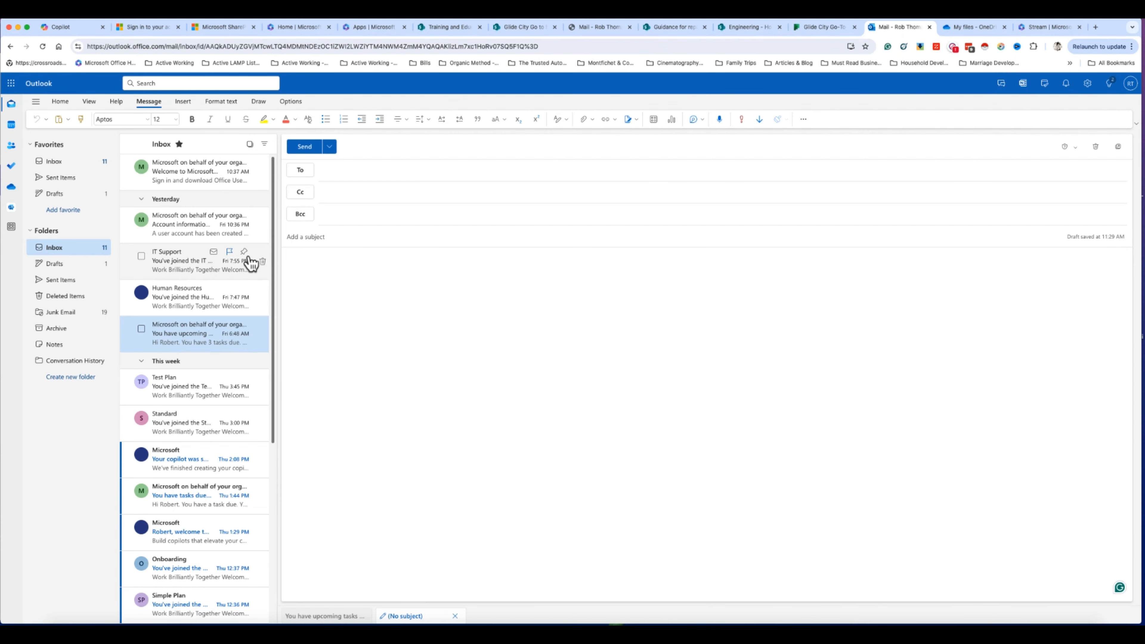
{"action": "left_click", "coordinate": [302, 336]}
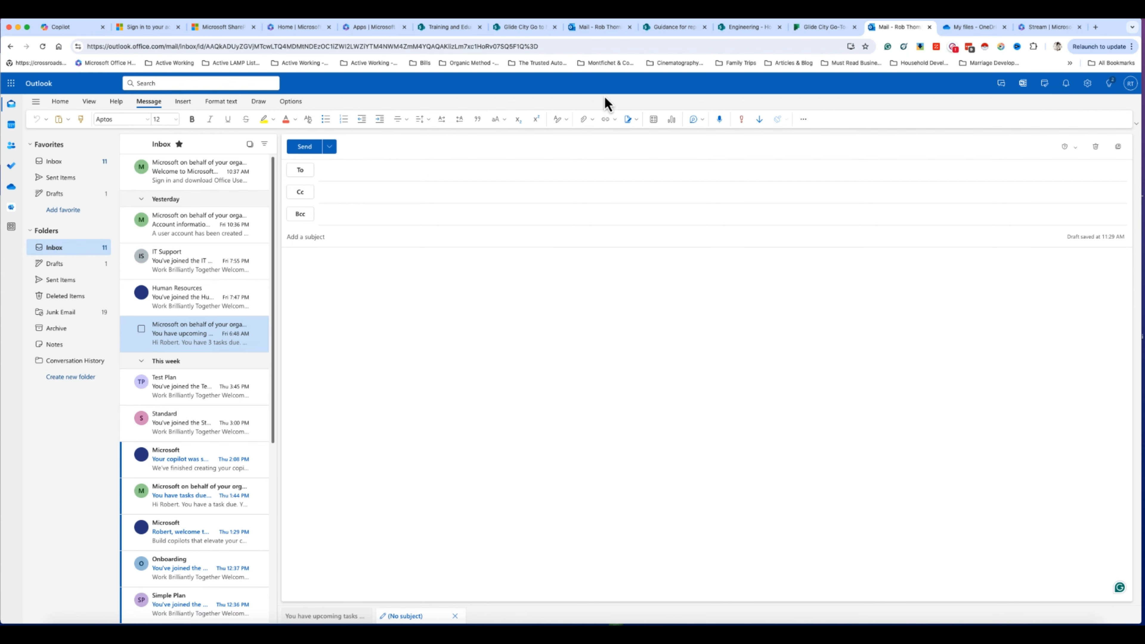
{"action": "left_click", "coordinate": [658, 30]}
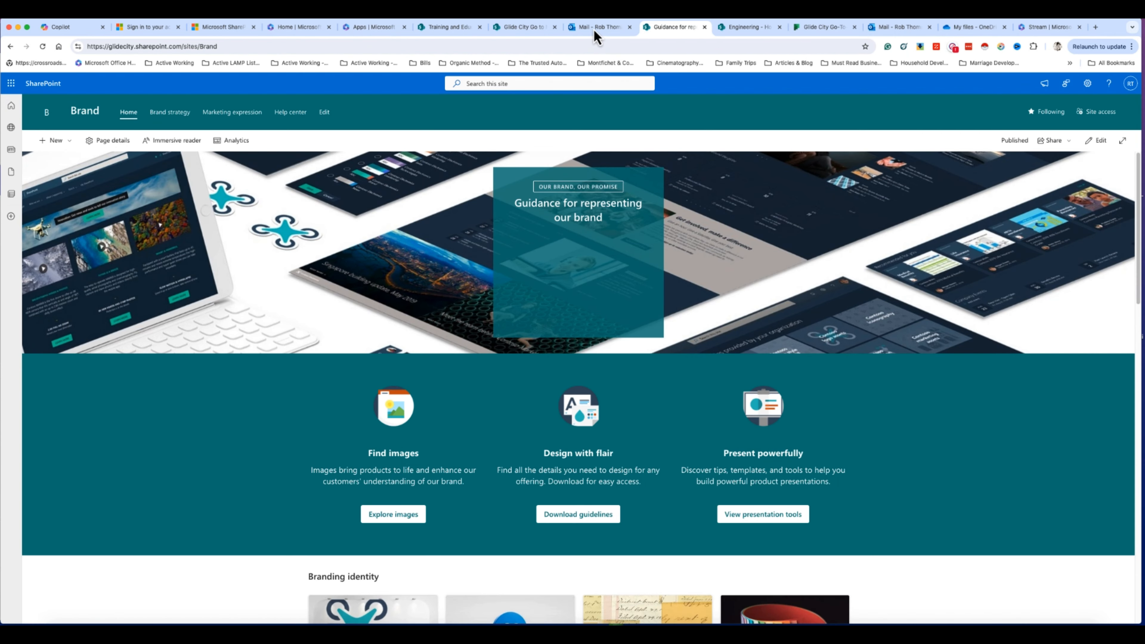
{"action": "left_click", "coordinate": [593, 29]}
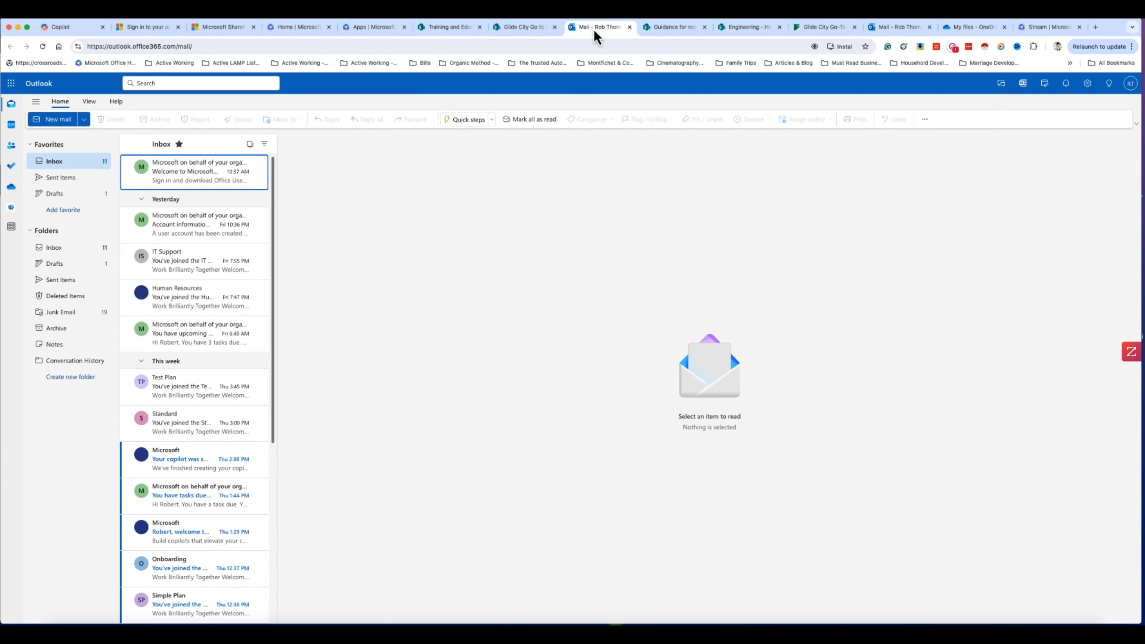
Return to the Glide City Go to Market site and view its group membership.
{"action": "left_click", "coordinate": [527, 30]}
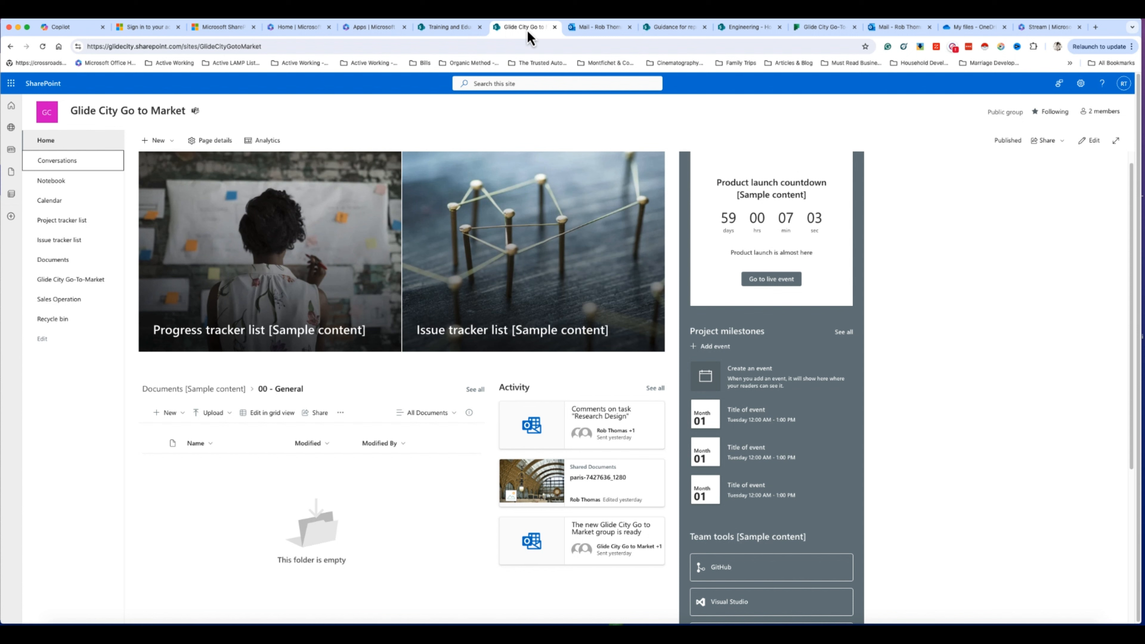
{"action": "left_click", "coordinate": [1100, 112]}
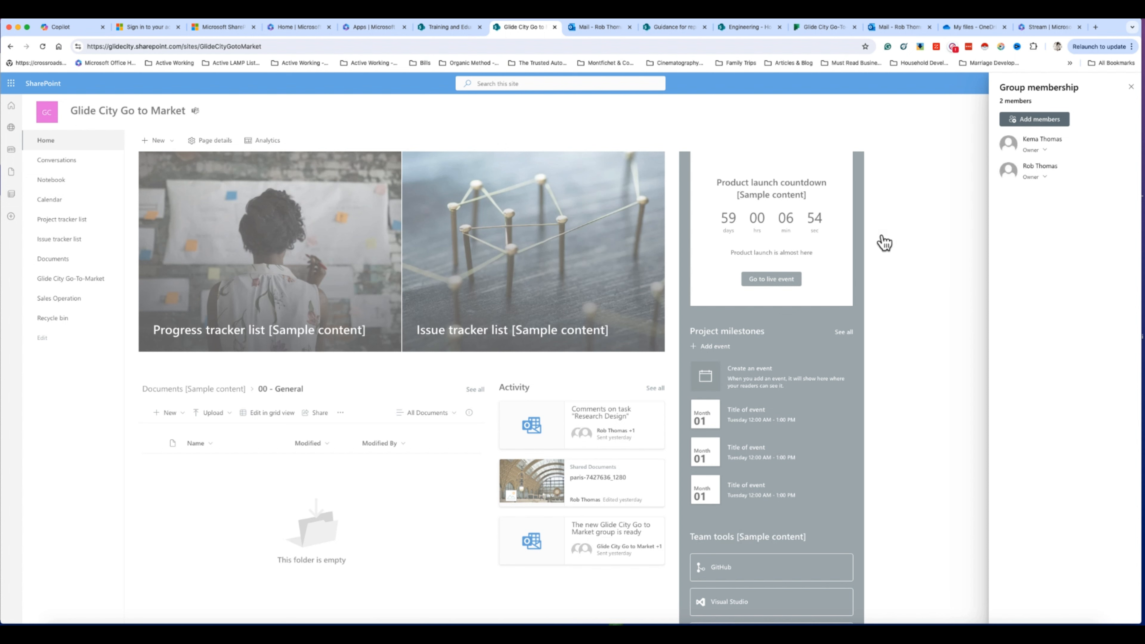
{"action": "left_click", "coordinate": [942, 227]}
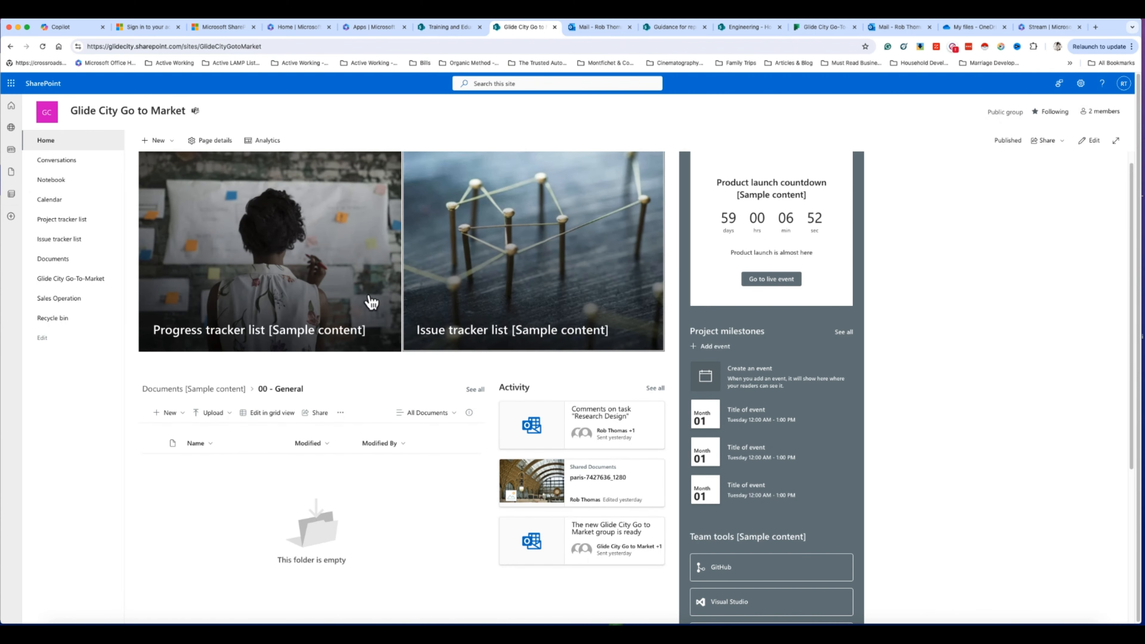
Look through the site home page's documents, activity, news, team tools and project contacts sections.
{"action": "scroll", "coordinate": [225, 344], "scroll_direction": "down", "scroll_amount": 3}
{"action": "scroll", "coordinate": [223, 339], "scroll_direction": "down", "scroll_amount": 2}
{"action": "scroll", "coordinate": [222, 339], "scroll_direction": "up", "scroll_amount": 2}
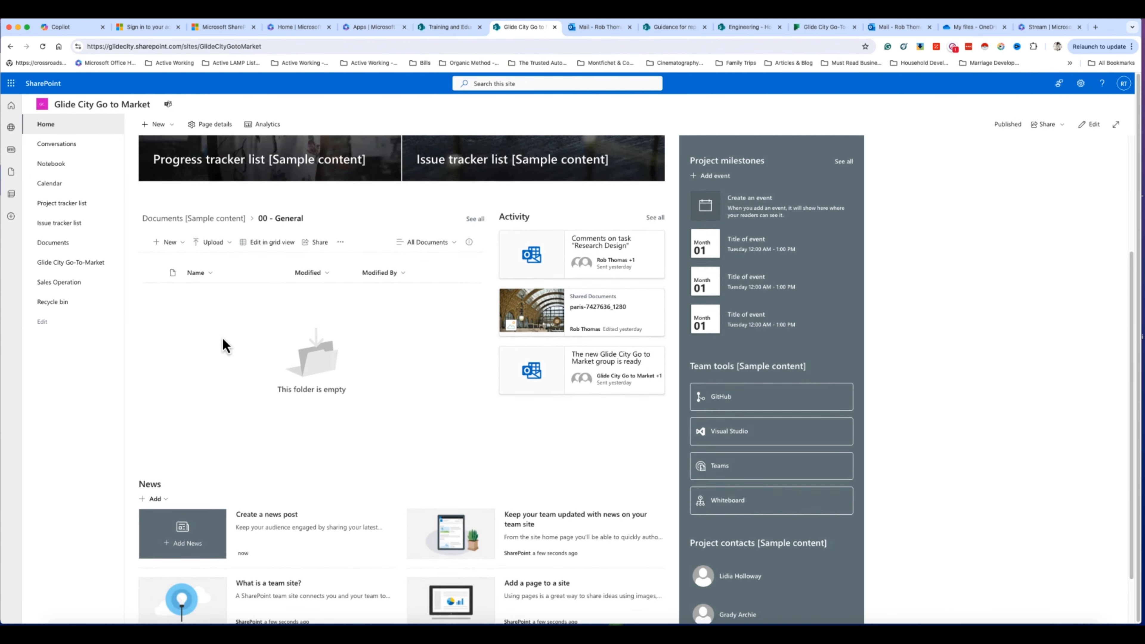
{"action": "scroll", "coordinate": [223, 339], "scroll_direction": "down", "scroll_amount": 2}
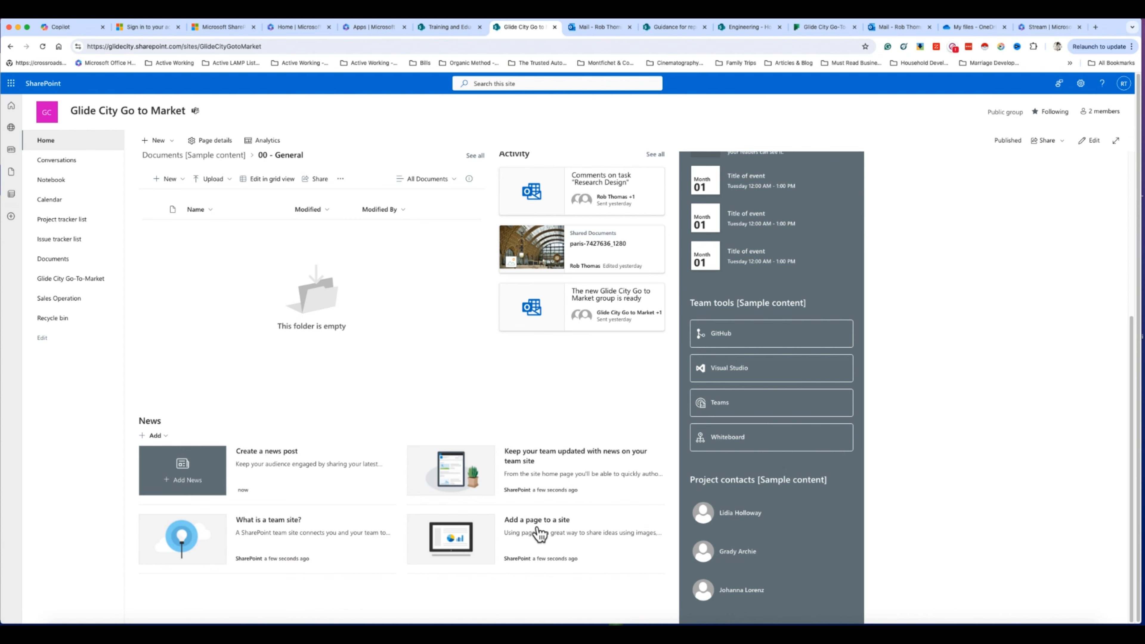
{"action": "scroll", "coordinate": [403, 404], "scroll_direction": "up", "scroll_amount": 1}
{"action": "scroll", "coordinate": [403, 405], "scroll_direction": "up", "scroll_amount": 5}
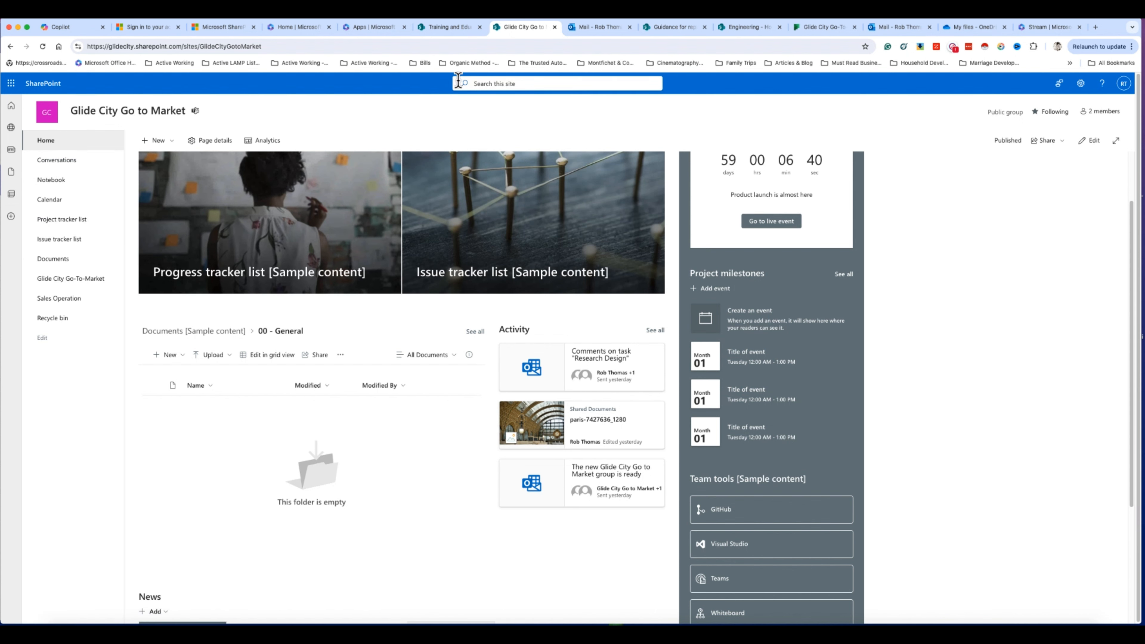
Switch to the Training and Education site, dismiss the site design prompt and look over its home page.
{"action": "left_click", "coordinate": [447, 27]}
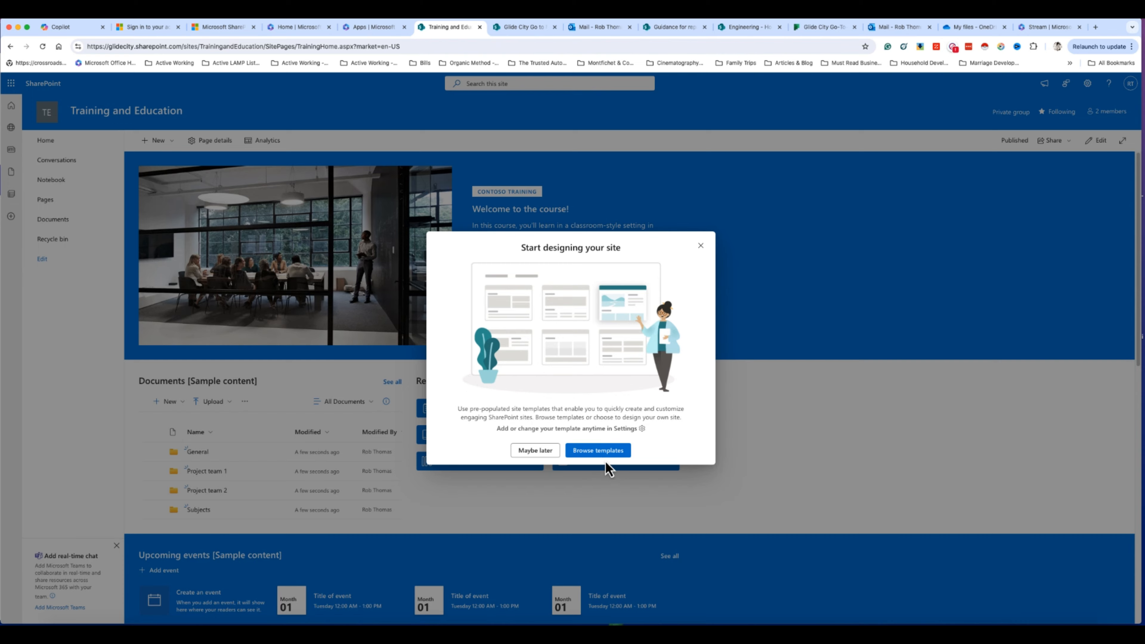
{"action": "left_click", "coordinate": [700, 246]}
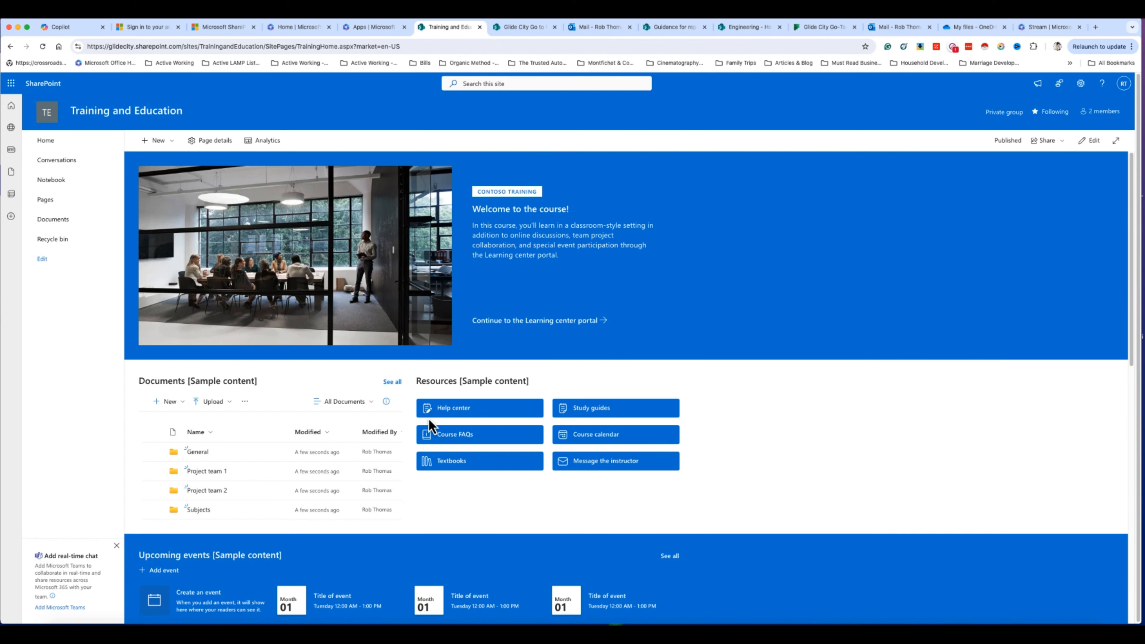
{"action": "scroll", "coordinate": [568, 428], "scroll_direction": "down", "scroll_amount": 8}
{"action": "scroll", "coordinate": [509, 416], "scroll_direction": "up", "scroll_amount": 8}
Examine the Training and Education site's navigation editor and the options for adding a link between Pages and Documents, without saving changes.
{"action": "left_click", "coordinate": [42, 258]}
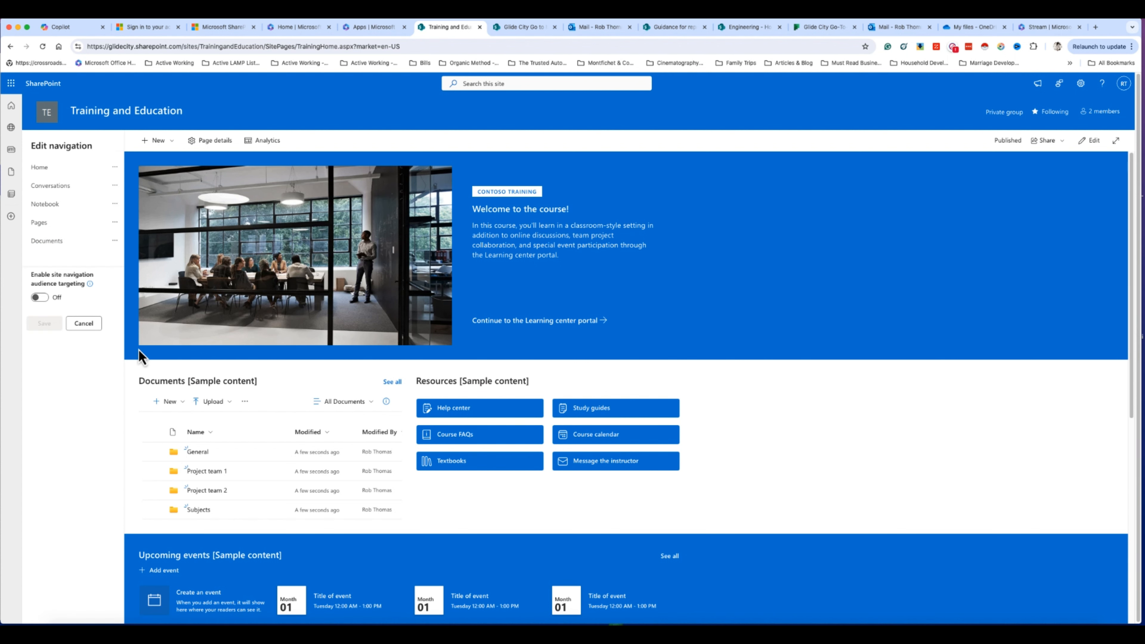
{"action": "left_click", "coordinate": [73, 232]}
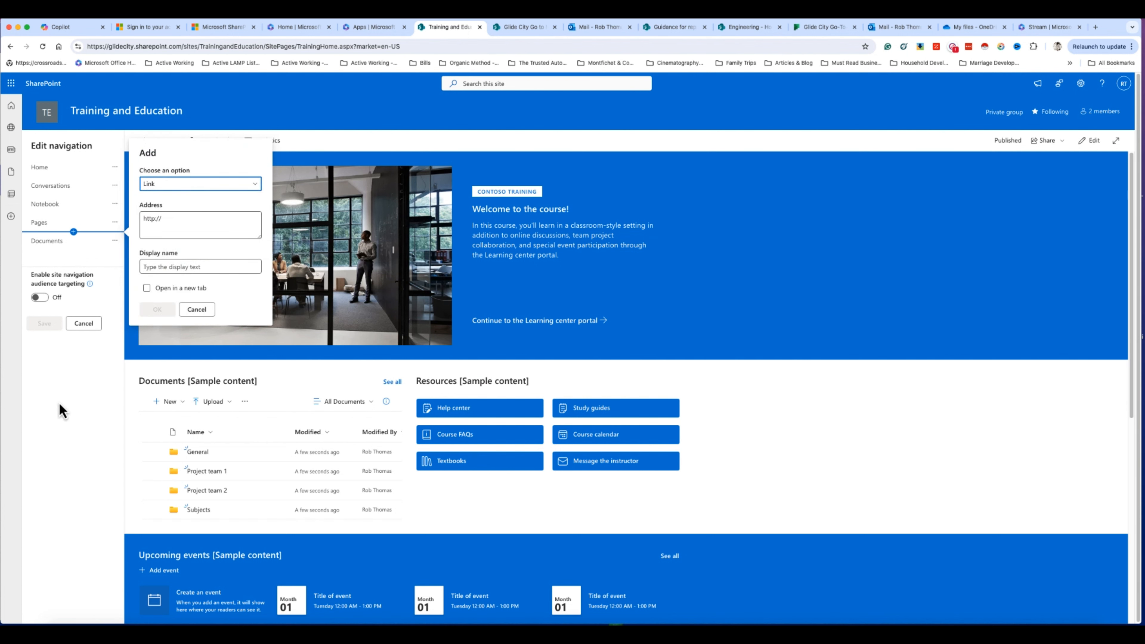
{"action": "left_click", "coordinate": [196, 309]}
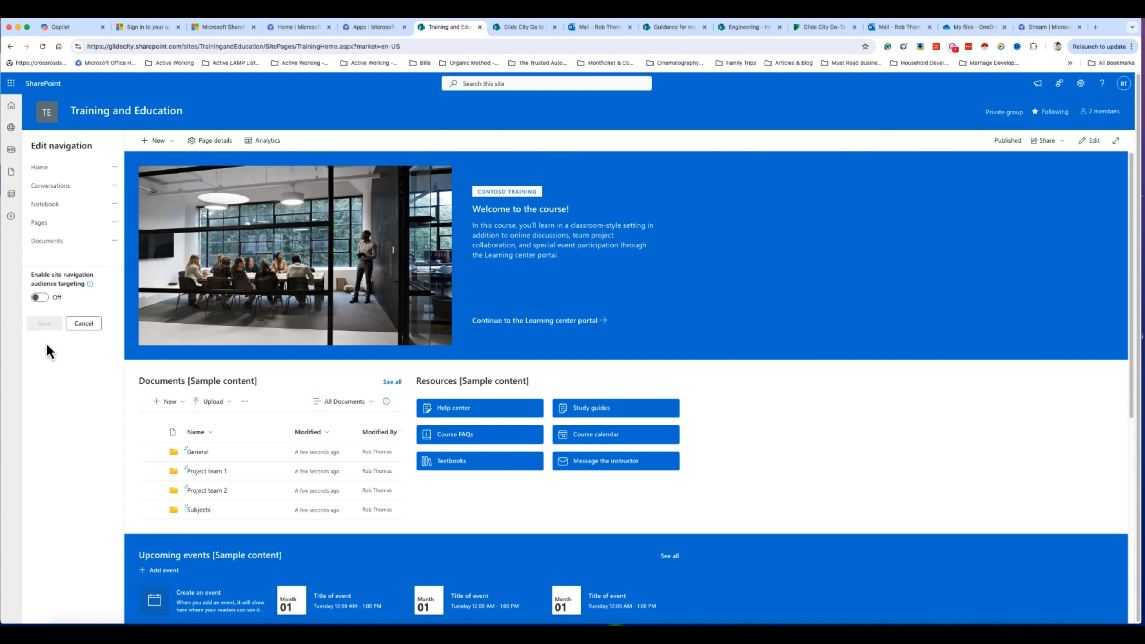
{"action": "left_click", "coordinate": [83, 323]}
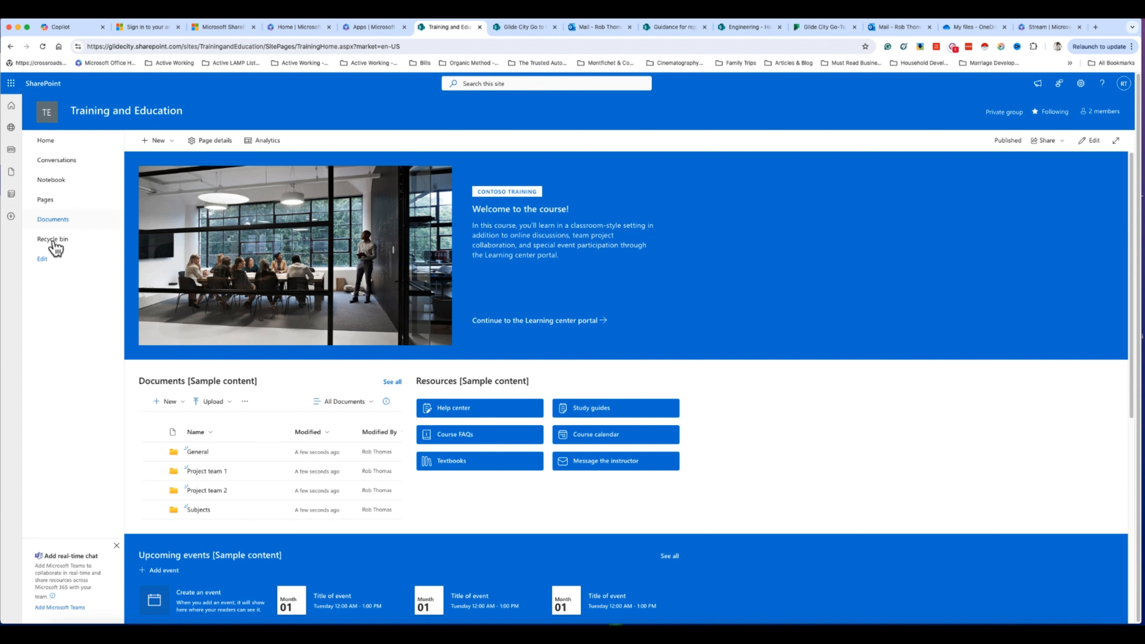
{"action": "left_click", "coordinate": [42, 259]}
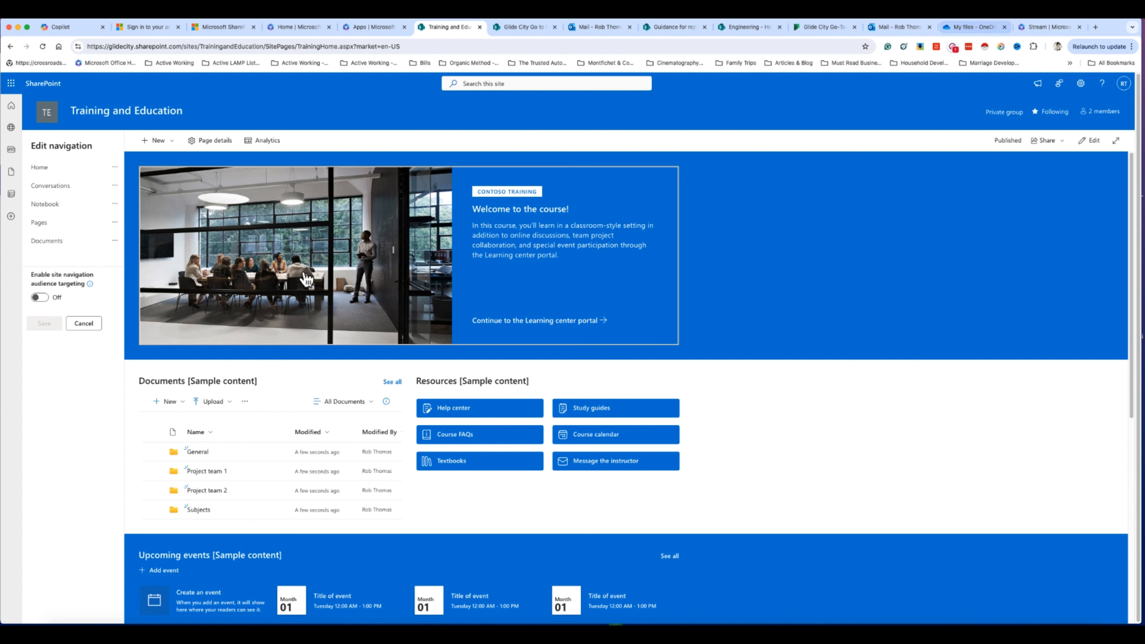
{"action": "left_click", "coordinate": [90, 324]}
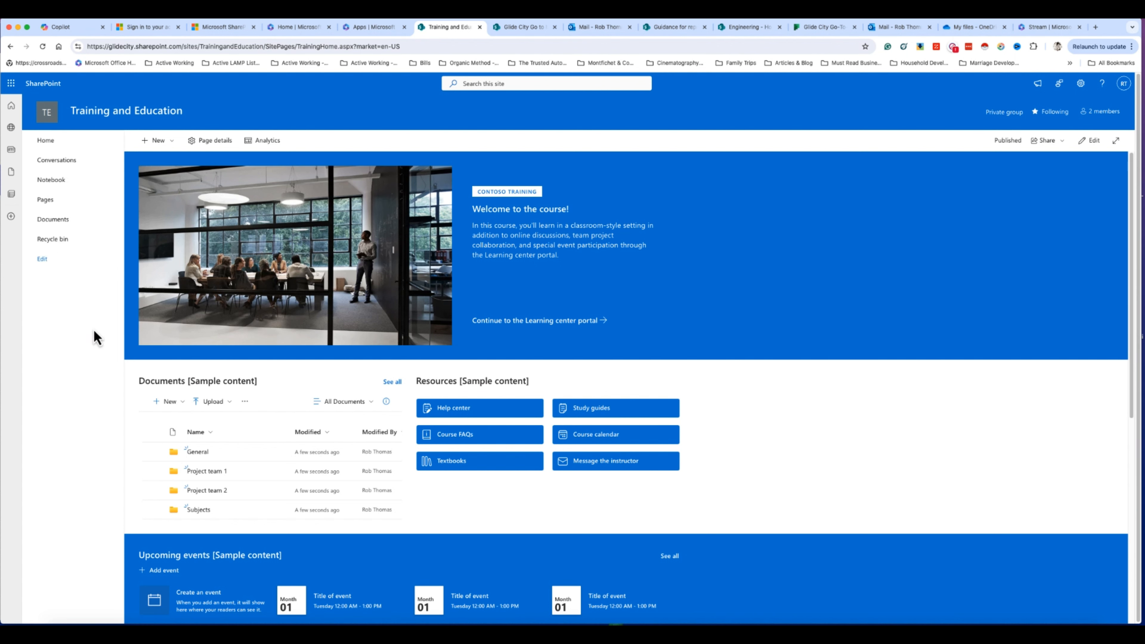
View the document libraries of the Training and Education and Glide City Go to Market sites, including the latter's new-item options.
{"action": "left_click", "coordinate": [57, 221]}
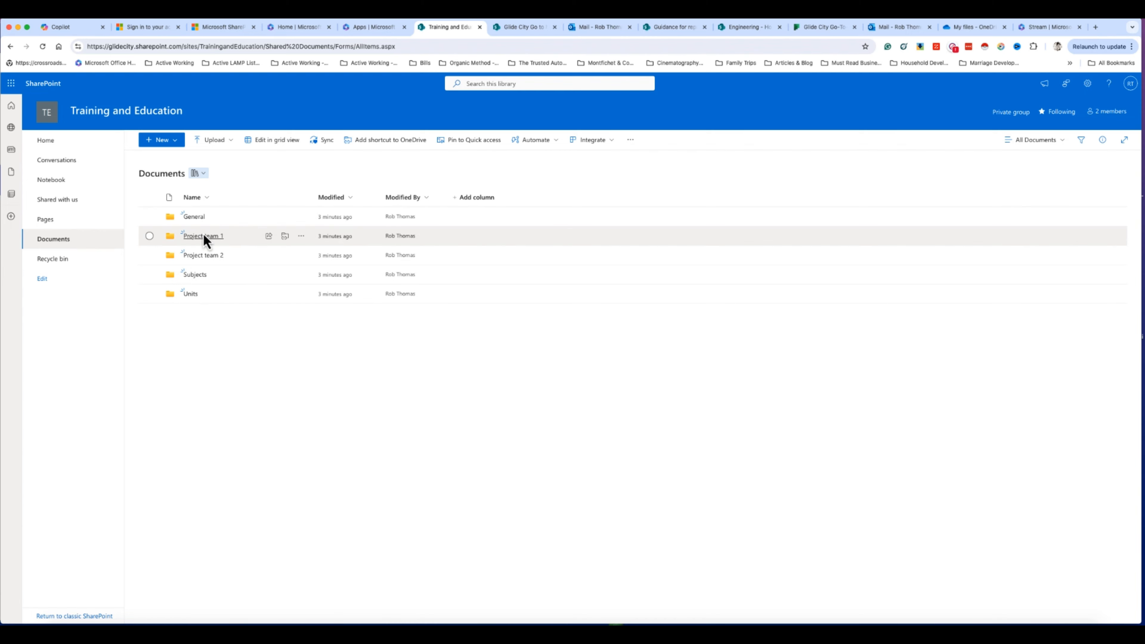
{"action": "left_click", "coordinate": [522, 27]}
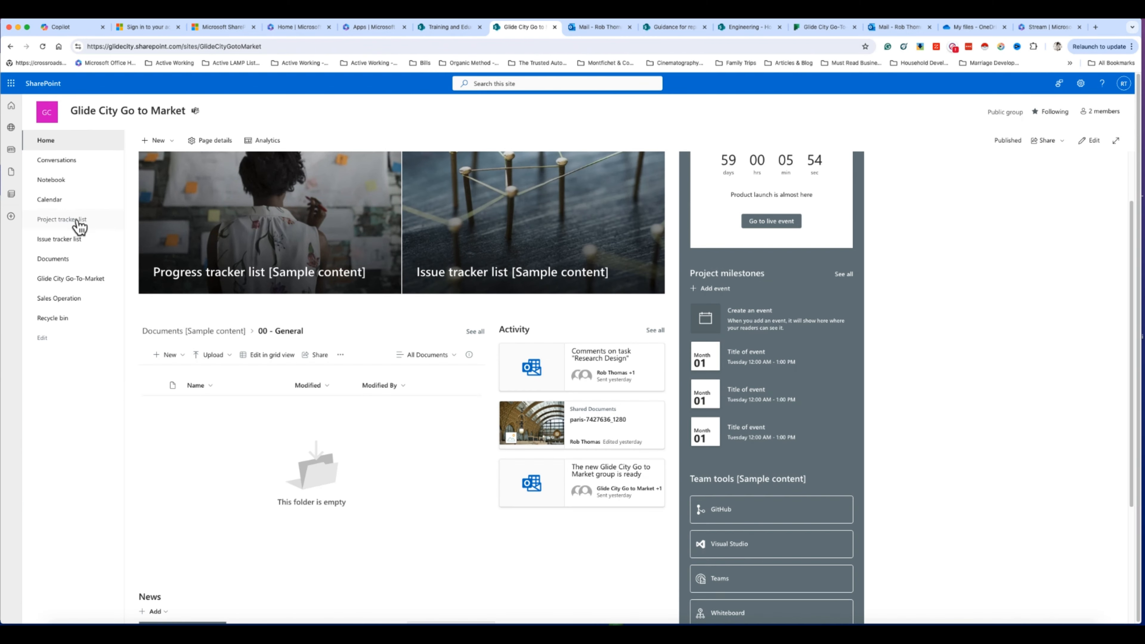
{"action": "left_click", "coordinate": [69, 261]}
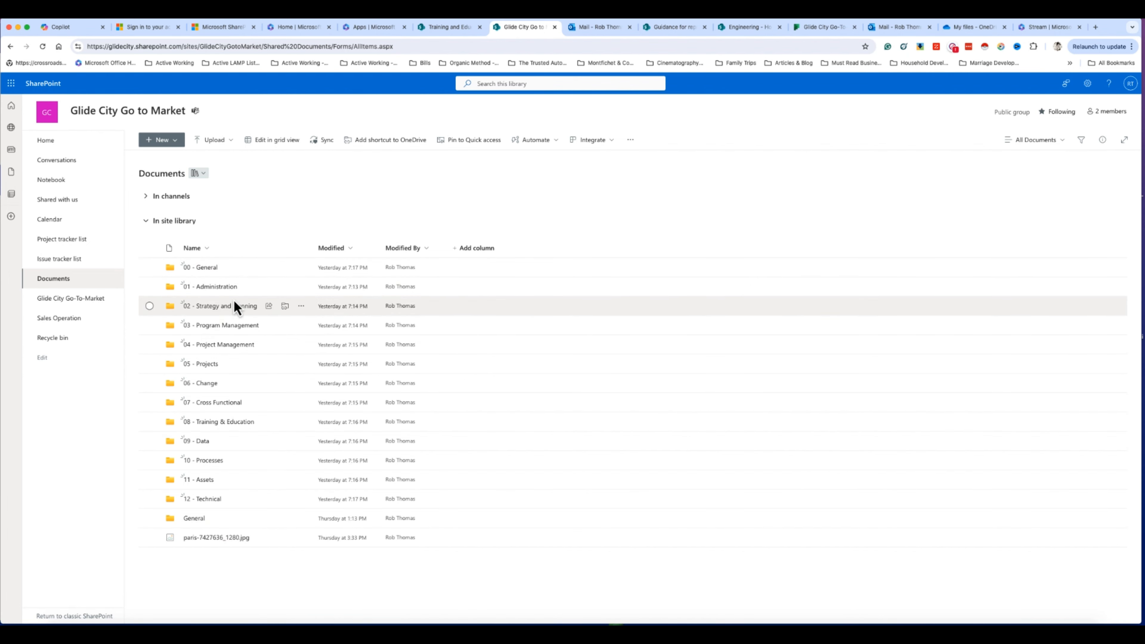
{"action": "left_click", "coordinate": [175, 141]}
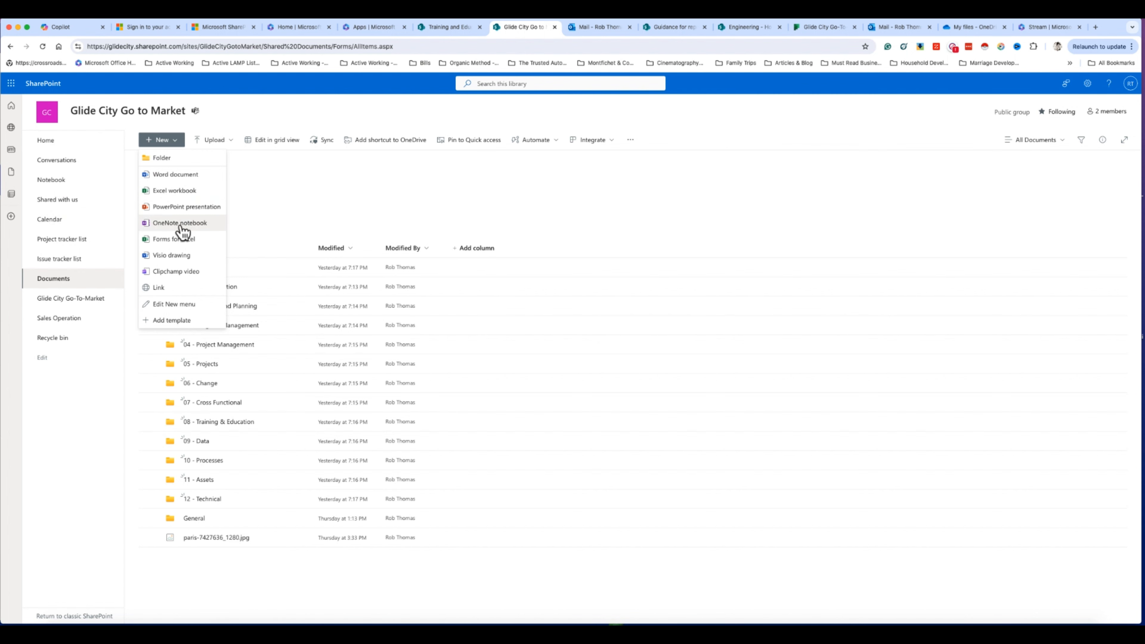
View the Marketing Strategy and Product Strategy pages in the site notebook's Strategy - High Level section, and go back to the site.
{"action": "left_click", "coordinate": [67, 183]}
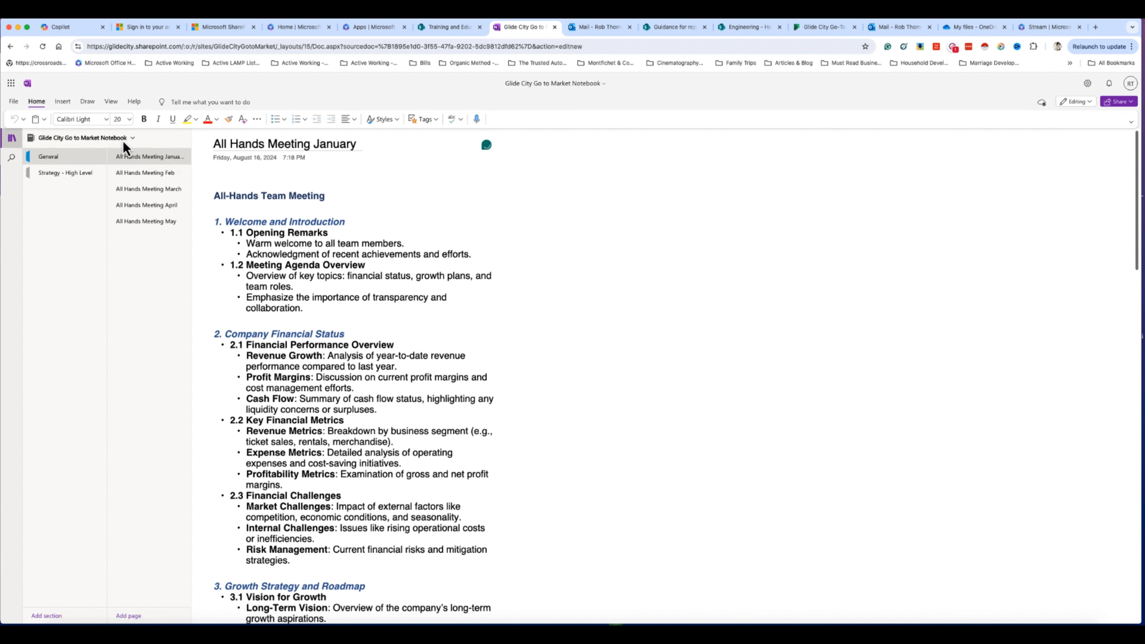
{"action": "left_click", "coordinate": [63, 172]}
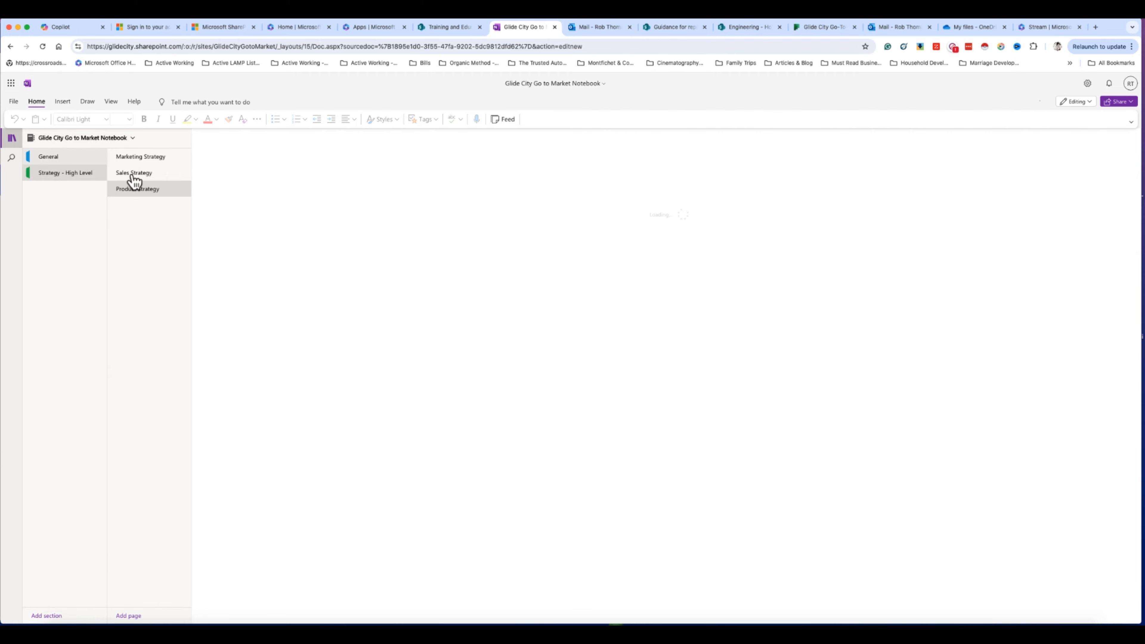
{"action": "left_click", "coordinate": [143, 159]}
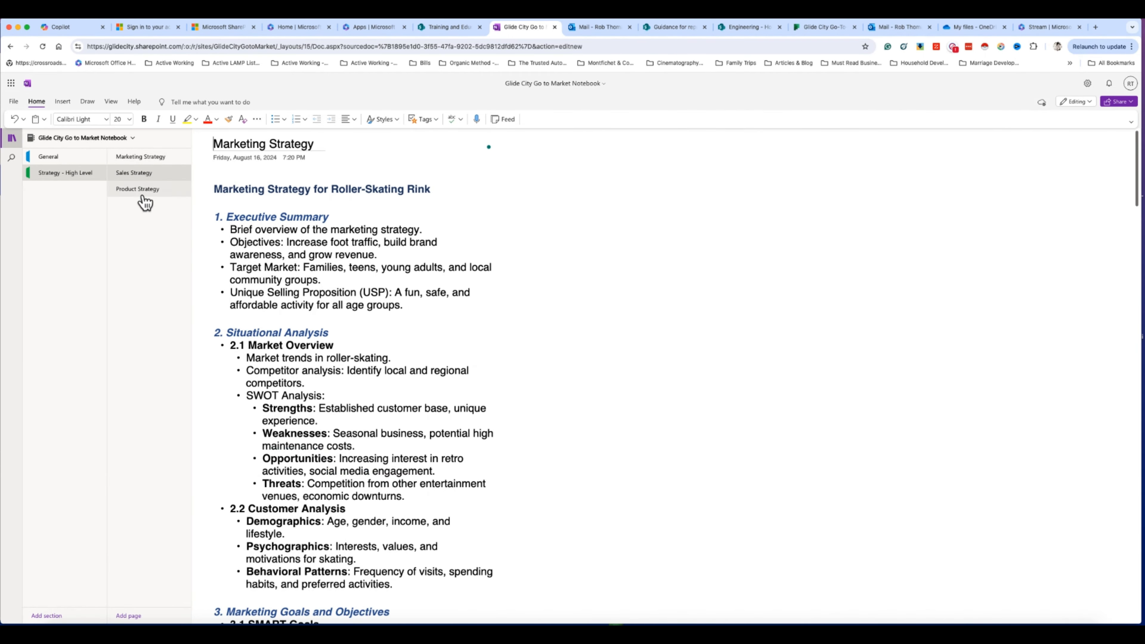
{"action": "left_click", "coordinate": [143, 189]}
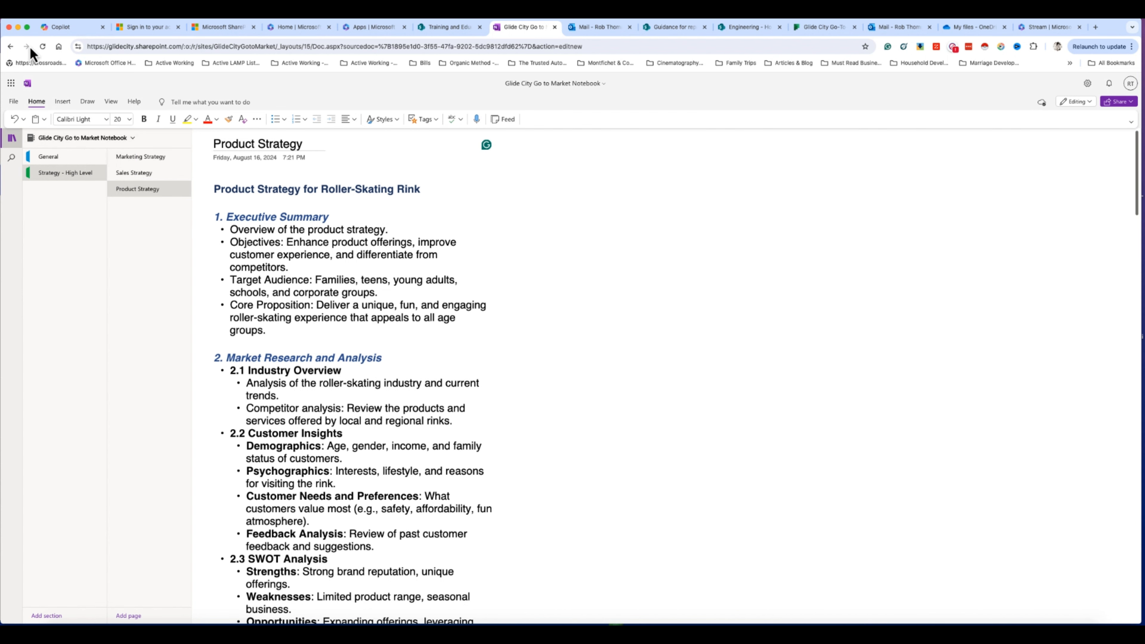
{"action": "left_click", "coordinate": [11, 47]}
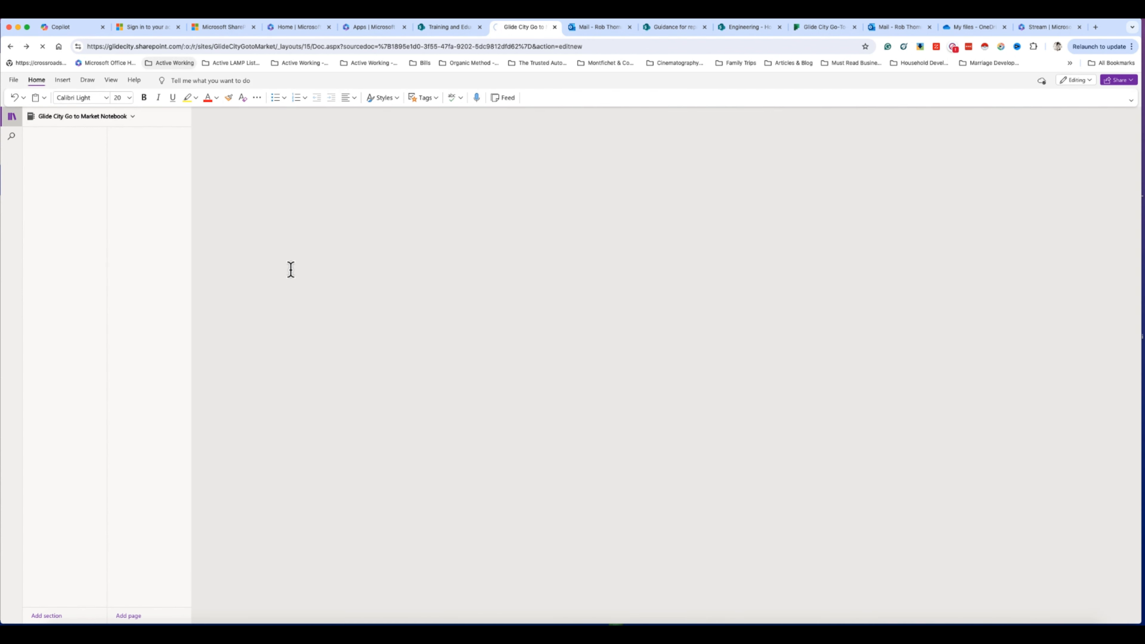